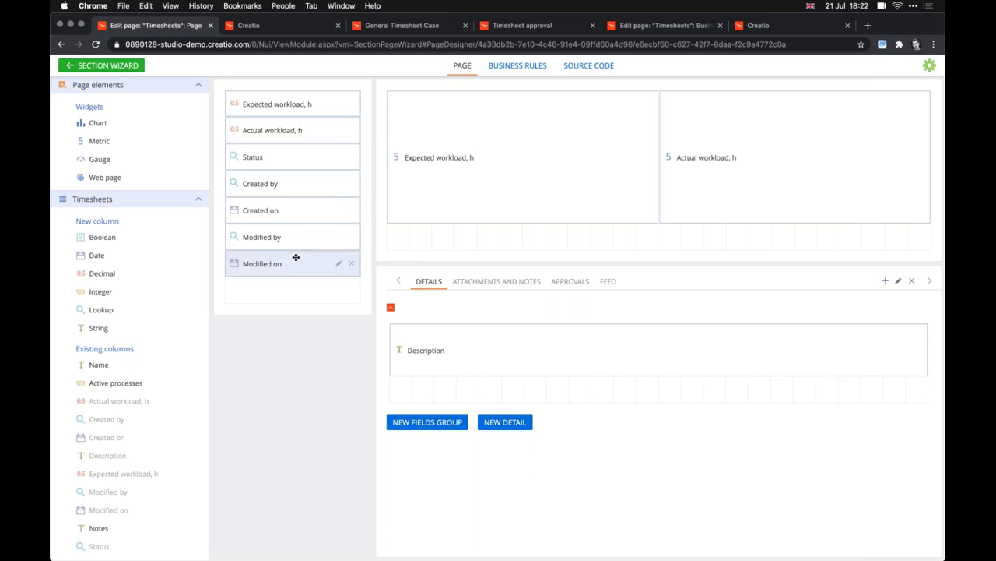
Step: View the column settings of the Expected workload, h field and close them without changes
{"action": "left_click_drag", "start_coordinate": [295, 257], "coordinate": [284, 284]}
{"action": "double_click", "coordinate": [249, 111]}
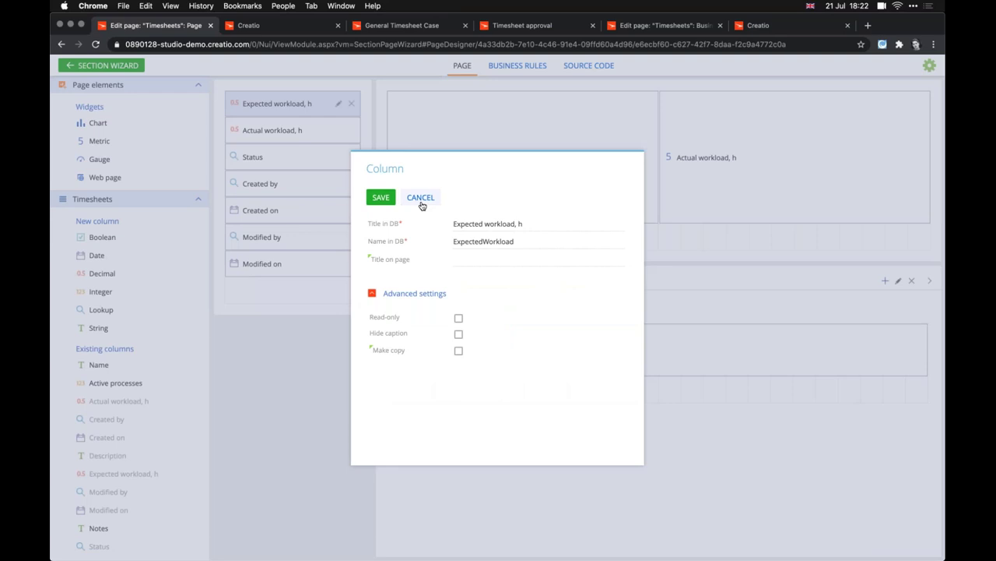
{"action": "left_click", "coordinate": [420, 200]}
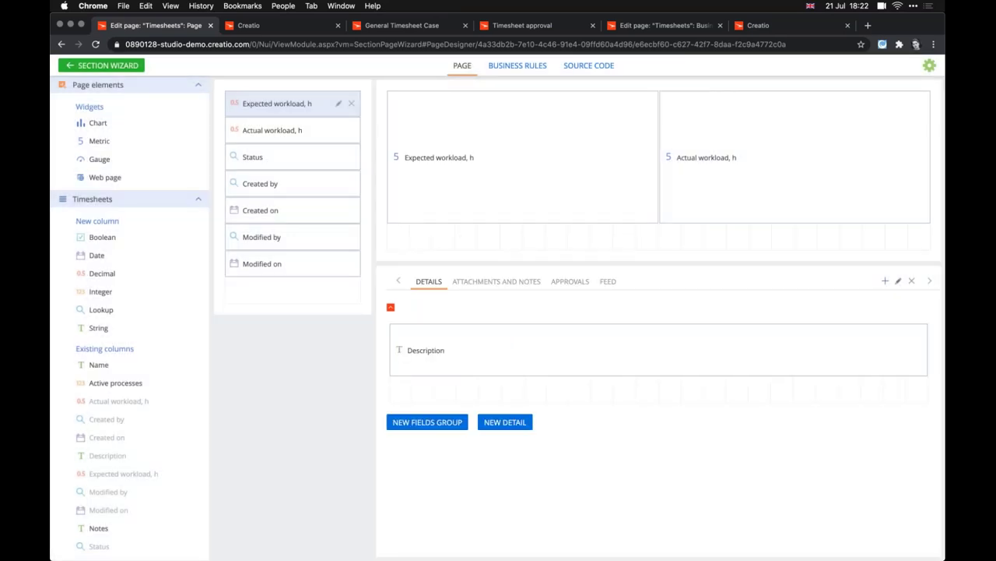
{"action": "left_click", "coordinate": [471, 195]}
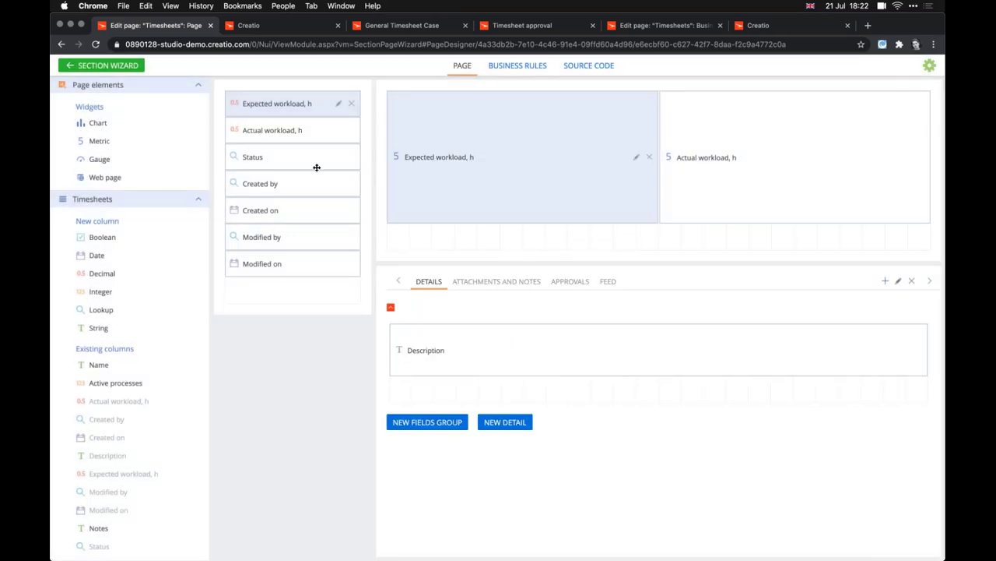
Step: Remove the Modified on and Modified by fields from the page, and re-add both existing columns below Created on
{"action": "left_click", "coordinate": [351, 263]}
{"action": "left_click", "coordinate": [348, 237]}
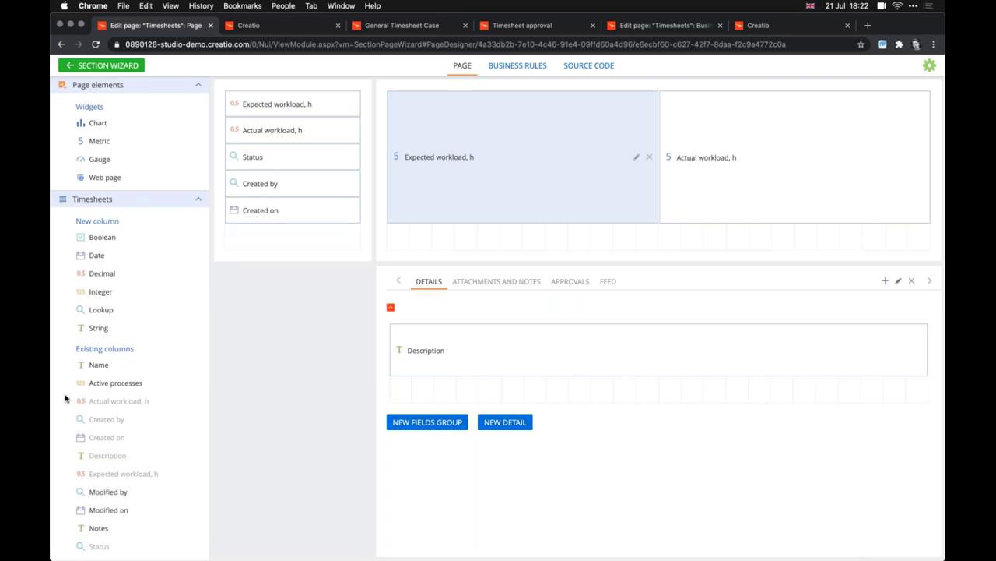
{"action": "left_click_drag", "start_coordinate": [109, 492], "coordinate": [248, 242]}
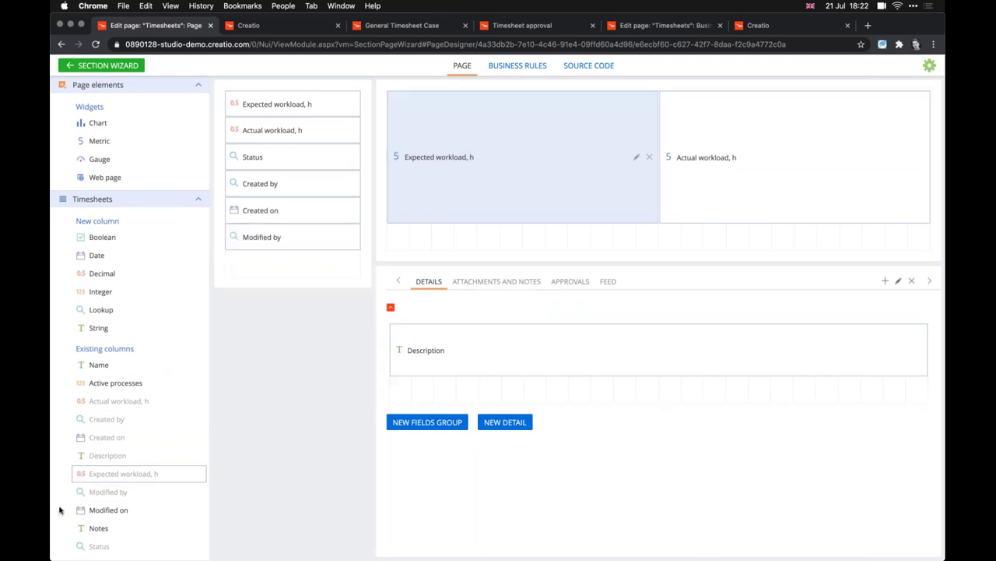
{"action": "left_click_drag", "start_coordinate": [73, 509], "coordinate": [249, 263]}
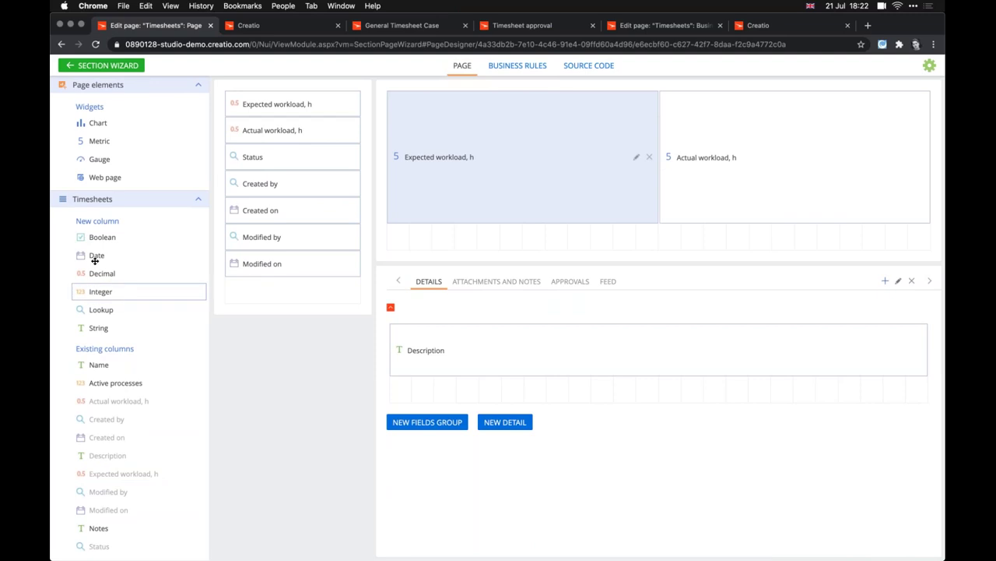
Step: Try adding a new Boolean column below Modified on, and view the Expected workload, h metric's settings, discarding both
{"action": "left_click_drag", "start_coordinate": [94, 236], "coordinate": [248, 303]}
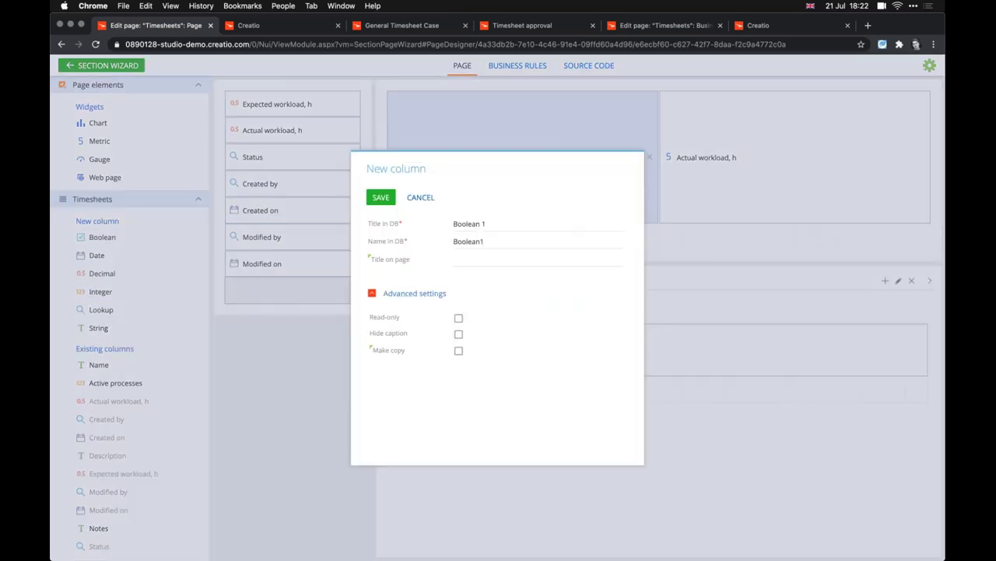
{"action": "left_click", "coordinate": [429, 201]}
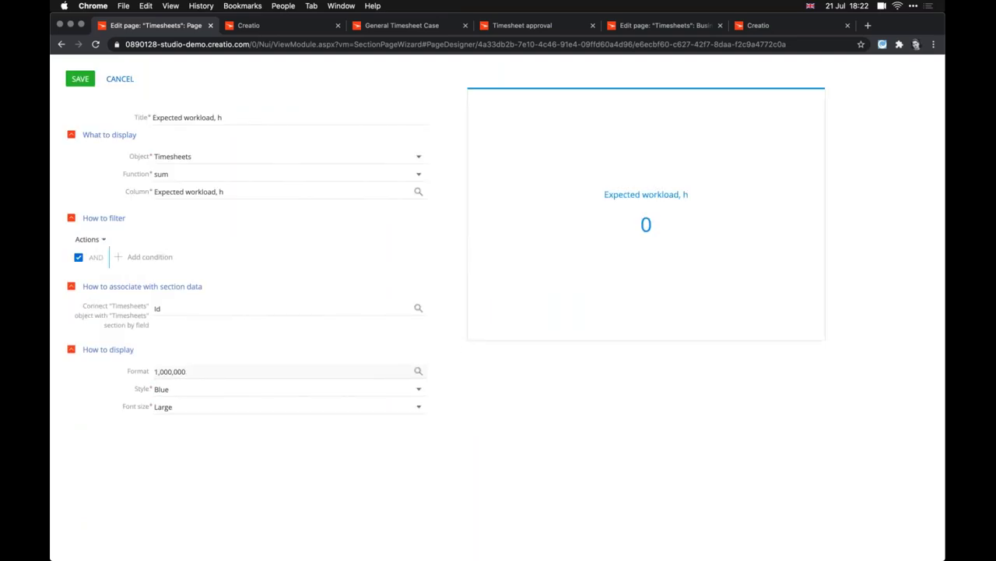
{"action": "left_click", "coordinate": [120, 79]}
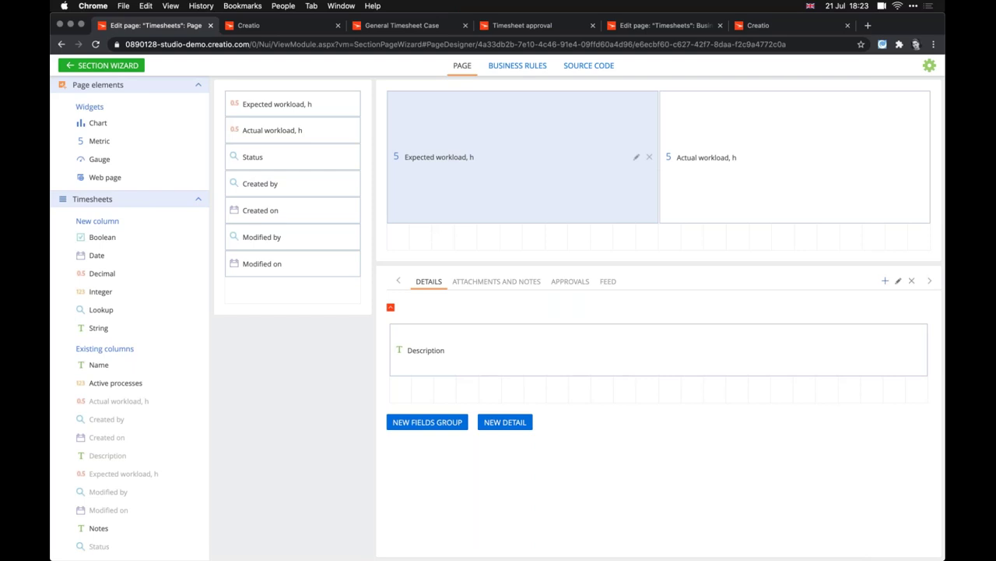
Step: Move the page's Details tab after Attachments and notes and restore it to first place, viewing the Approvals tab in between
{"action": "left_click", "coordinate": [512, 279]}
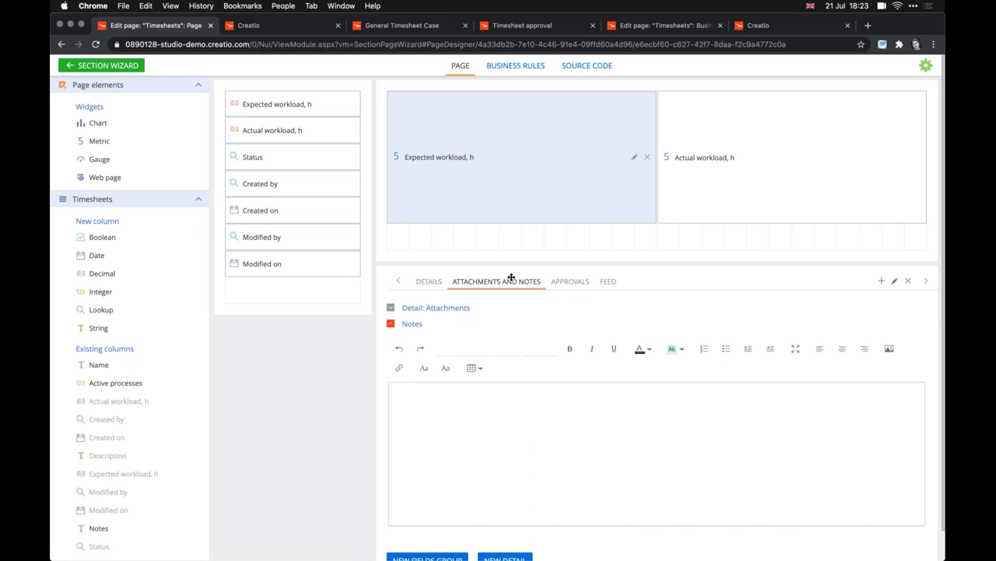
{"action": "left_click_drag", "start_coordinate": [435, 285], "coordinate": [415, 285]}
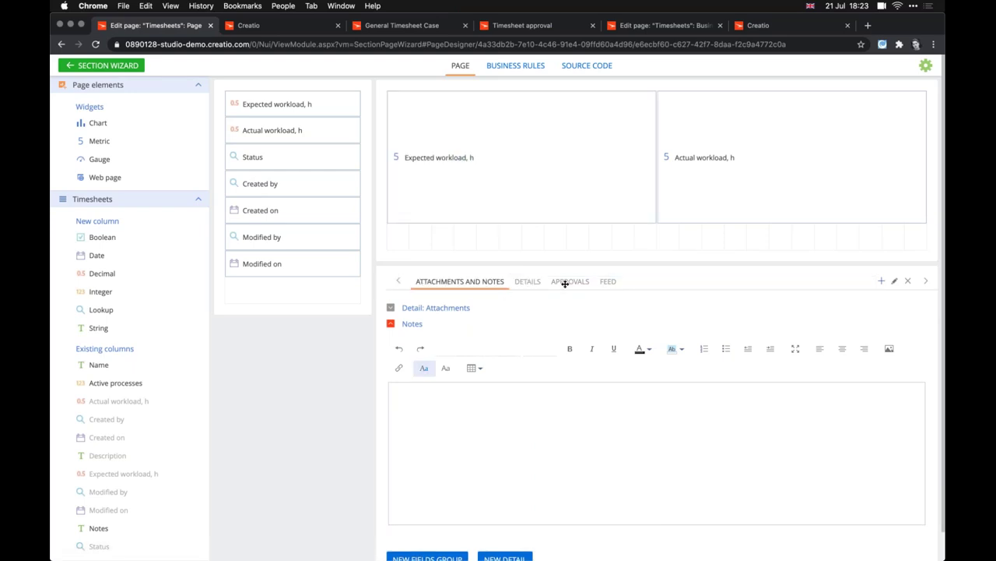
{"action": "left_click", "coordinate": [566, 283]}
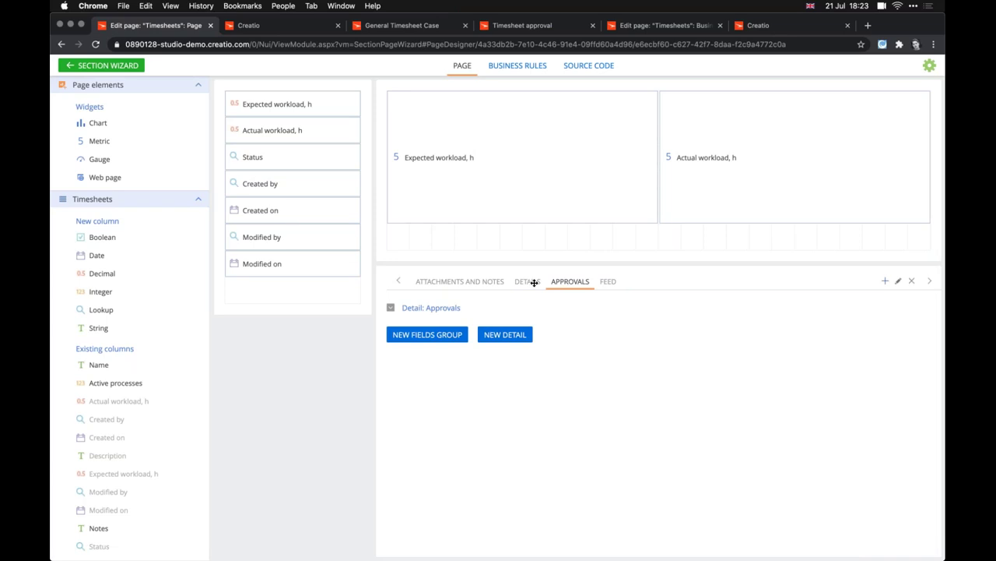
{"action": "left_click_drag", "start_coordinate": [434, 288], "coordinate": [421, 283]}
{"action": "left_click_drag", "start_coordinate": [521, 284], "coordinate": [401, 285]}
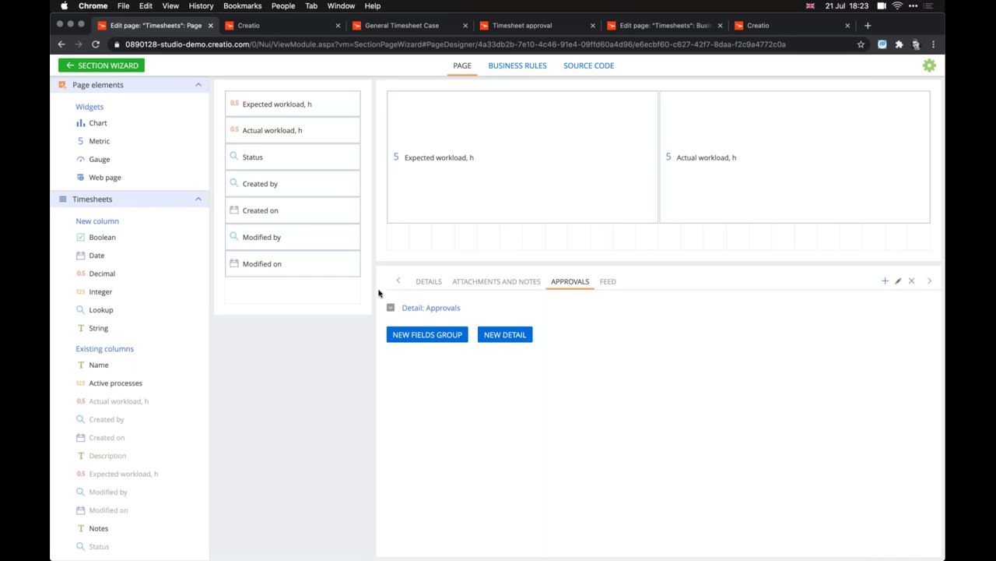
{"action": "left_click", "coordinate": [430, 282]}
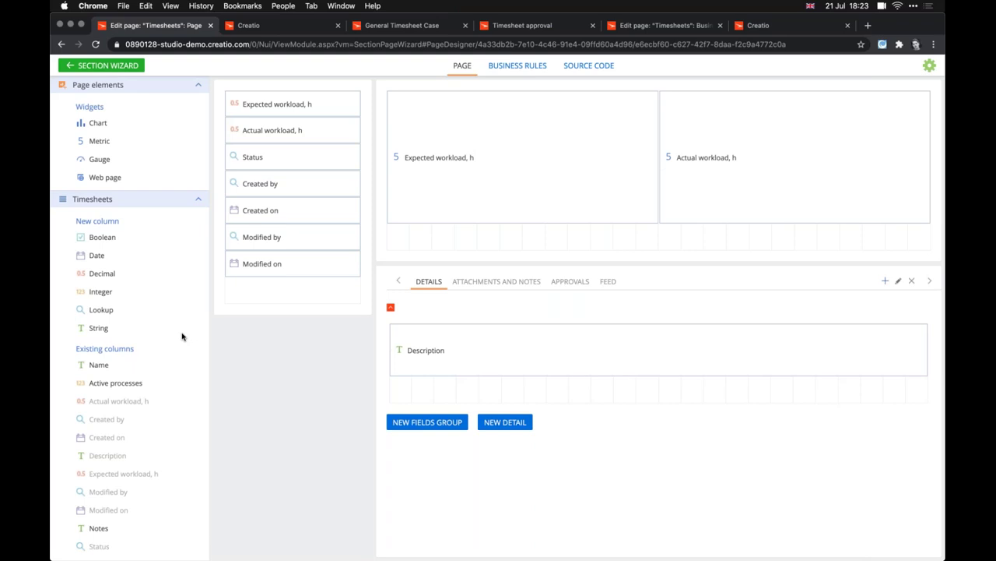
Step: Return to the section wizard and open the Timesheets page setup in the mobile application wizard
{"action": "left_click", "coordinate": [136, 71]}
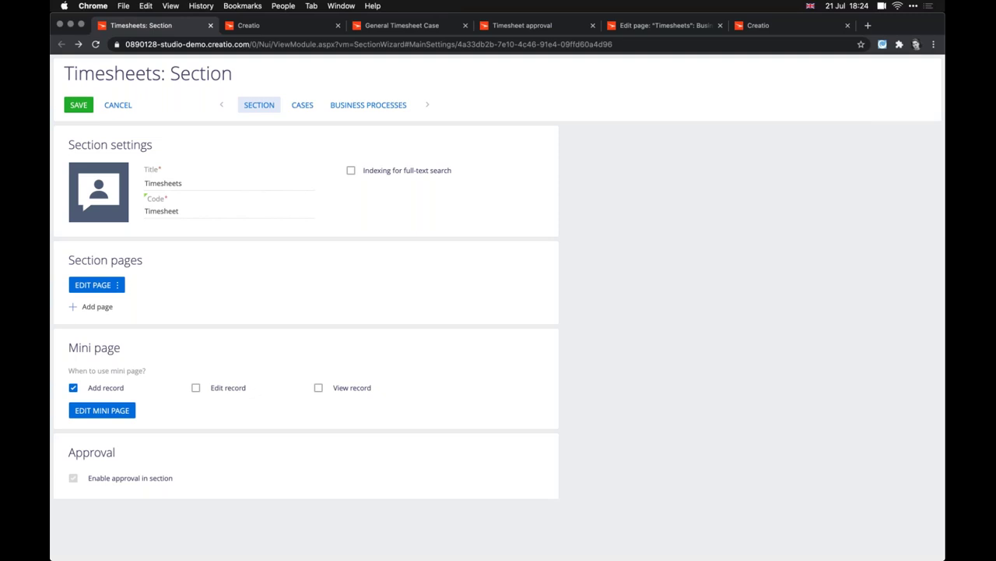
{"action": "left_click", "coordinate": [264, 30]}
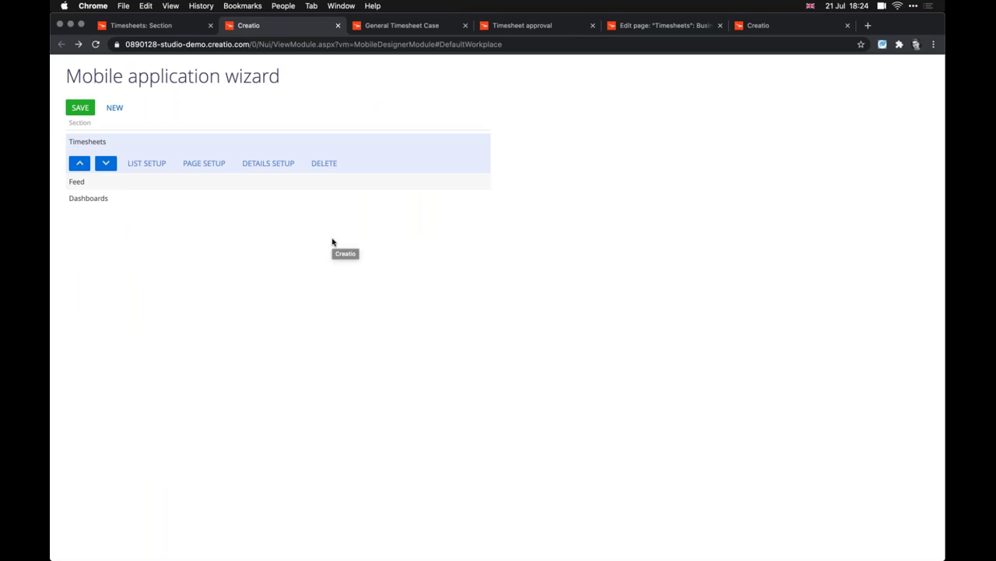
{"action": "left_click", "coordinate": [184, 164]}
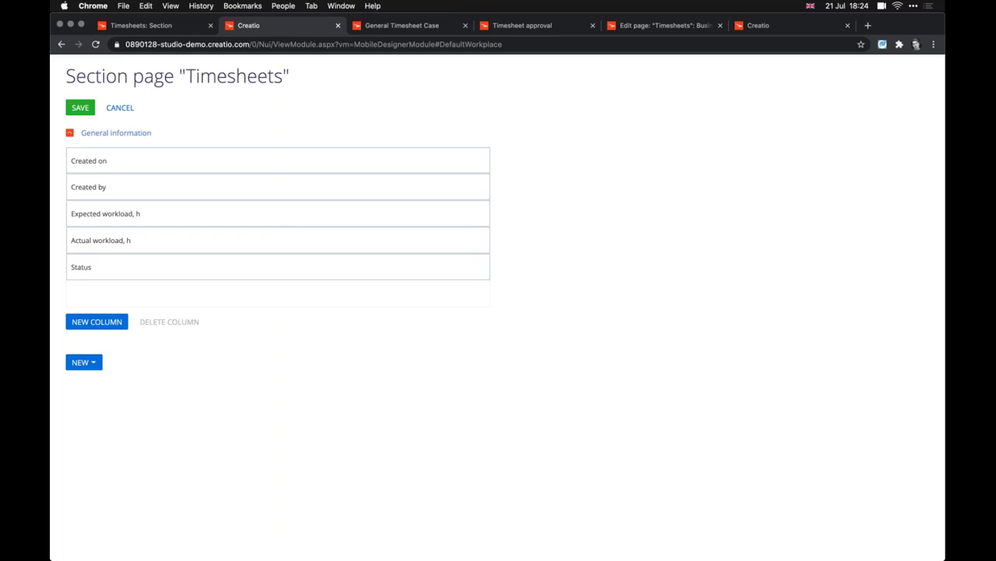
Step: Add the Modified by column to the General information group of the mobile Timesheets page
{"action": "left_click", "coordinate": [92, 327]}
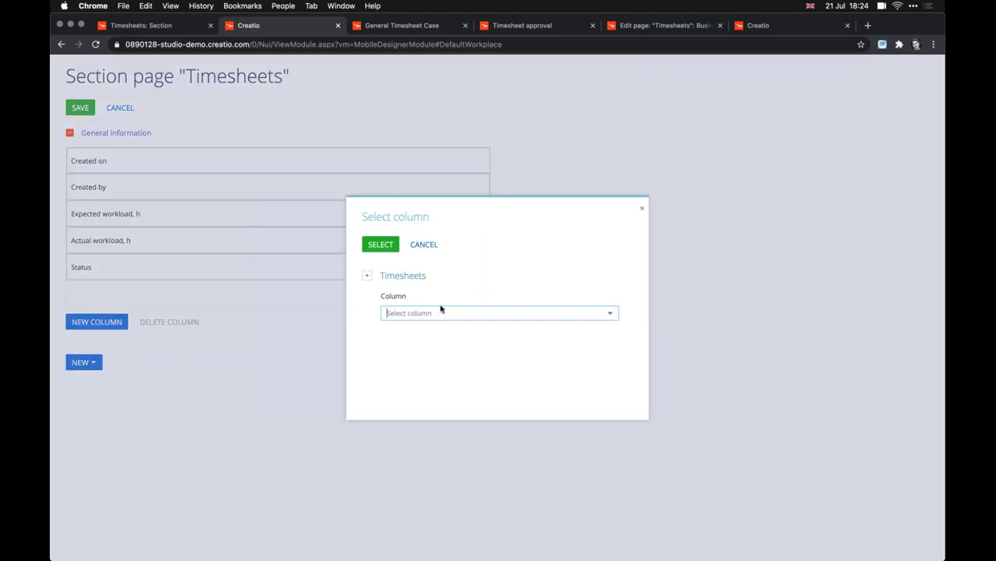
{"action": "left_click", "coordinate": [443, 312]}
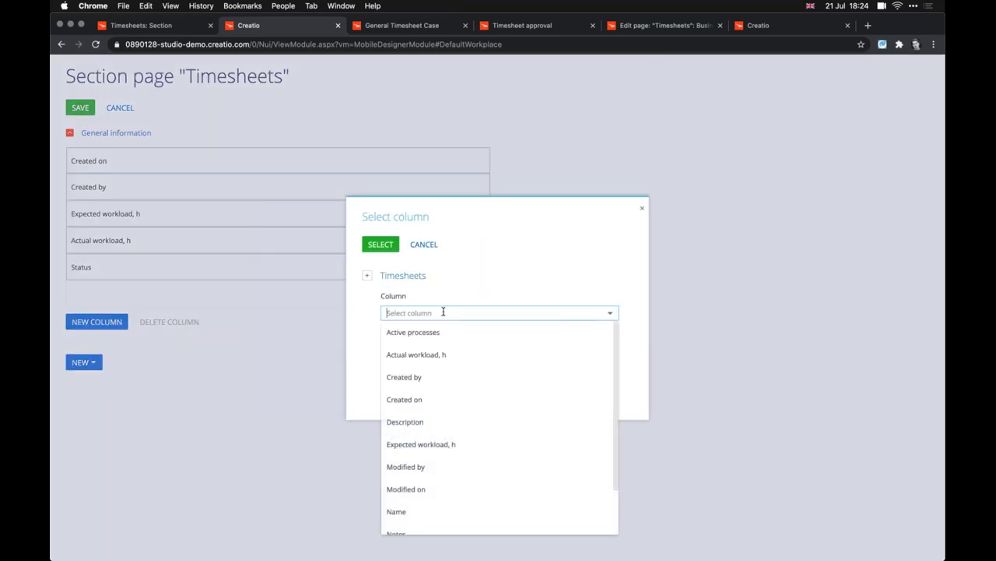
{"action": "left_click", "coordinate": [429, 467]}
{"action": "left_click", "coordinate": [389, 246]}
Step: Try to add the Created on column to the mobile Timesheets page a second time
{"action": "left_click", "coordinate": [97, 348]}
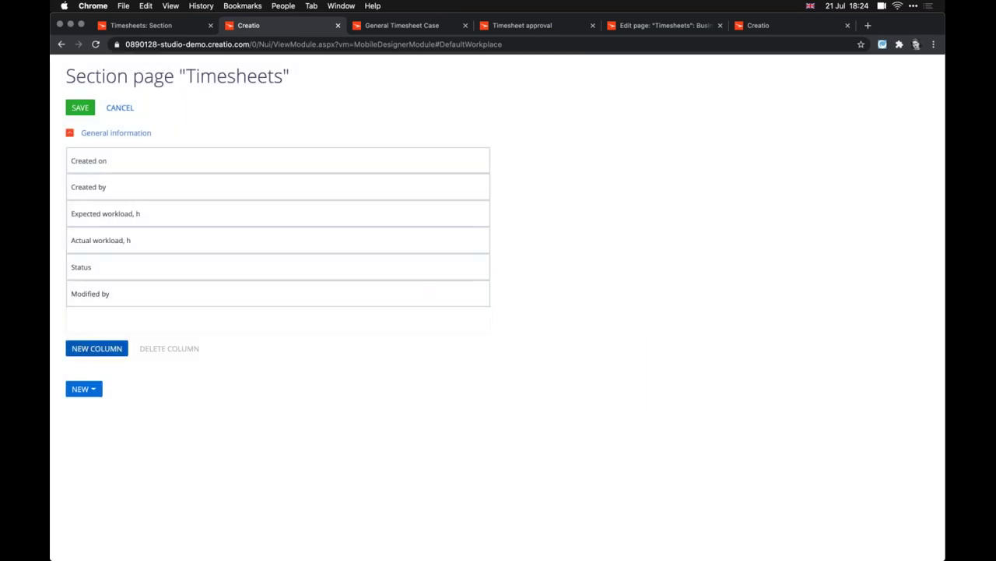
{"action": "left_click", "coordinate": [390, 313]}
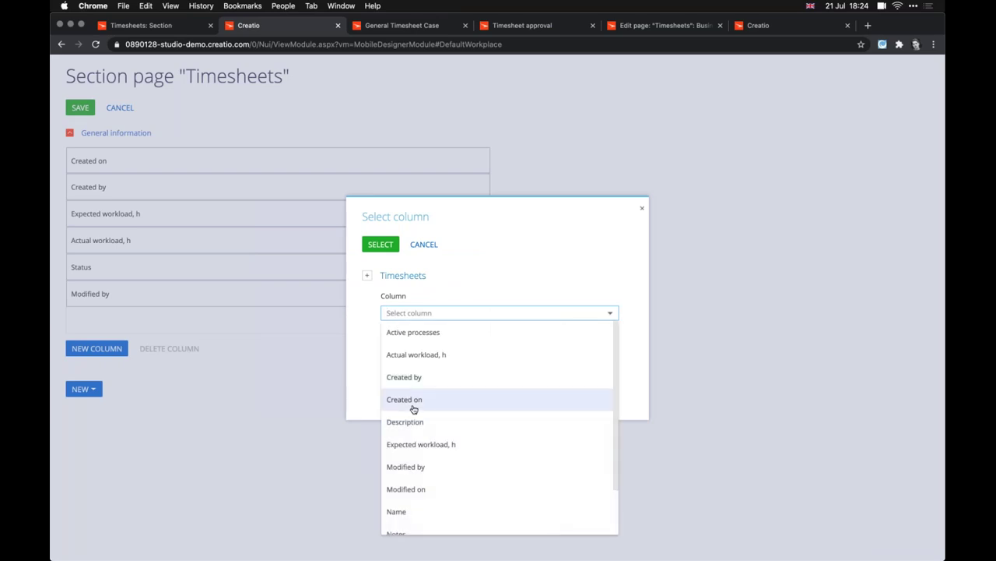
{"action": "left_click", "coordinate": [413, 399]}
{"action": "left_click", "coordinate": [383, 242]}
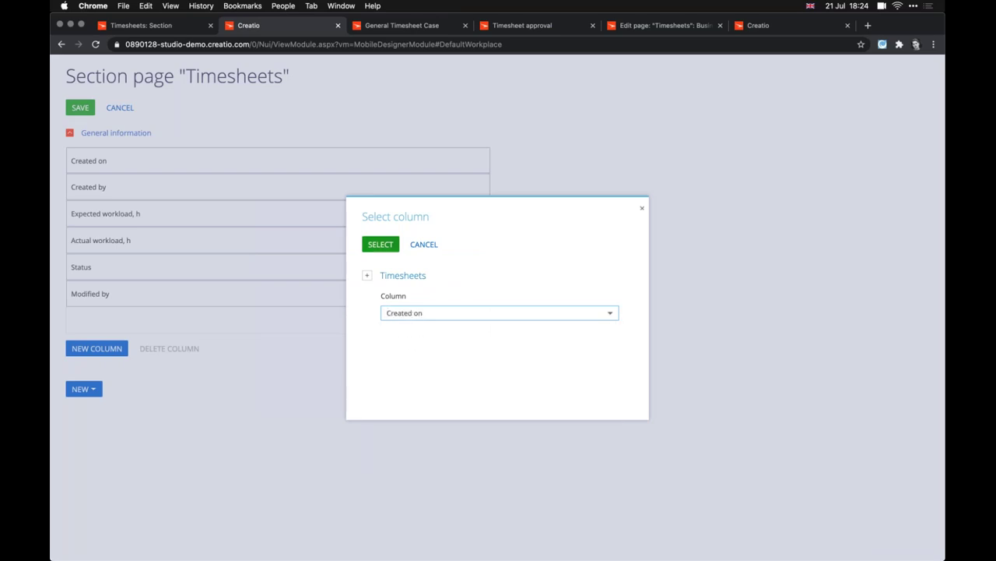
{"action": "left_click", "coordinate": [409, 326]}
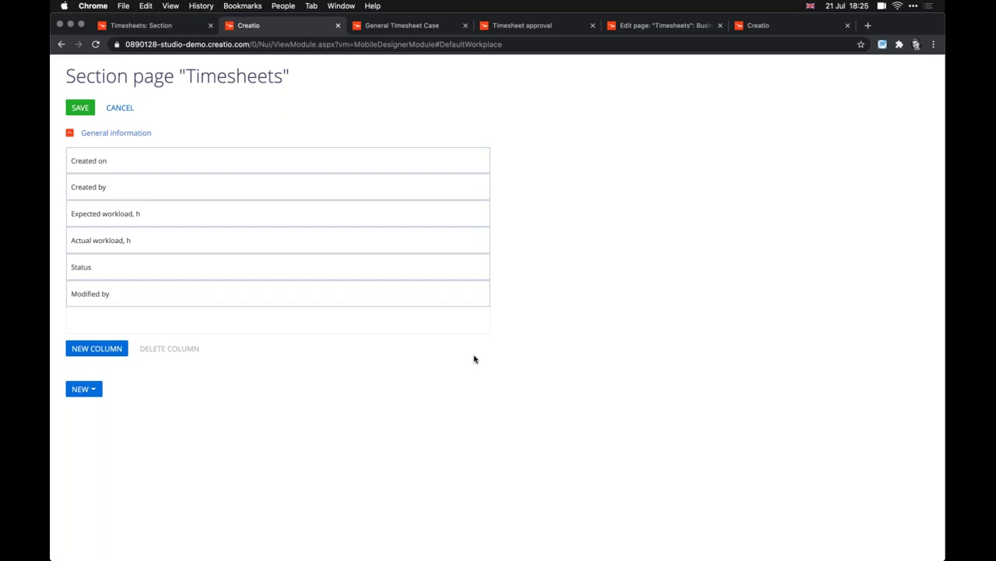
Step: Switch to the General Timesheet Case and view the step types available for its Review stage
{"action": "key", "text": "ctrl+shift+Tab"}
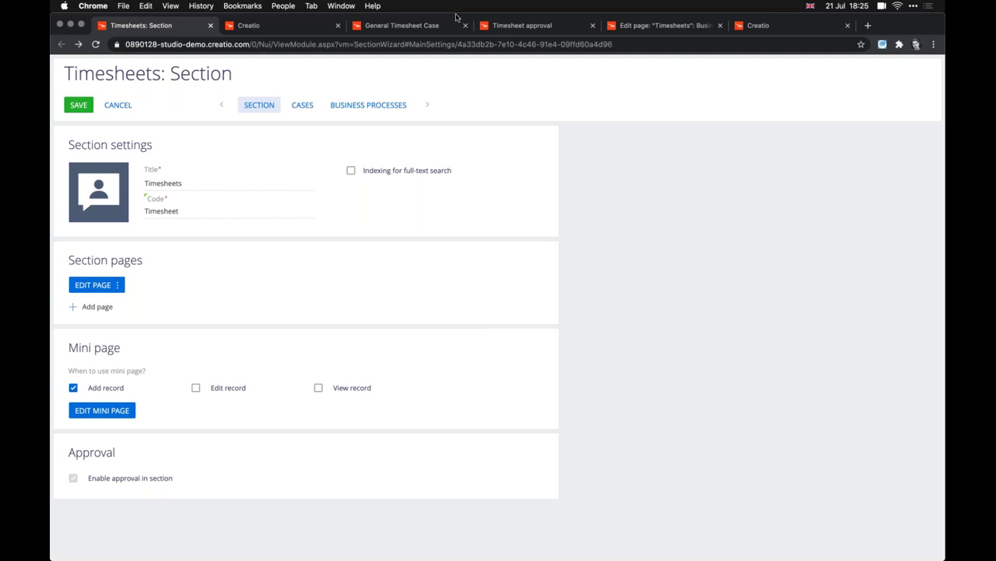
{"action": "left_click", "coordinate": [431, 23]}
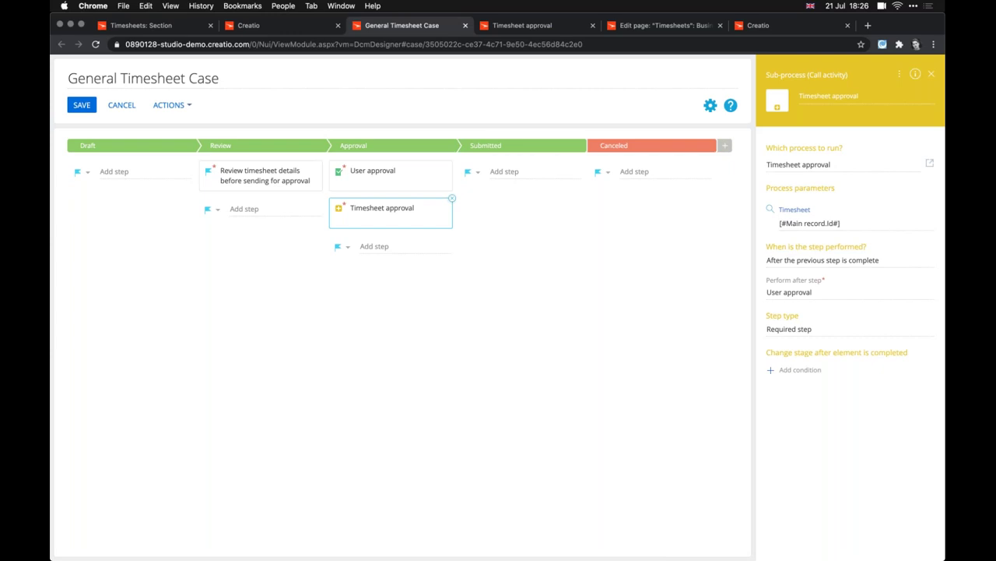
{"action": "left_click", "coordinate": [217, 212]}
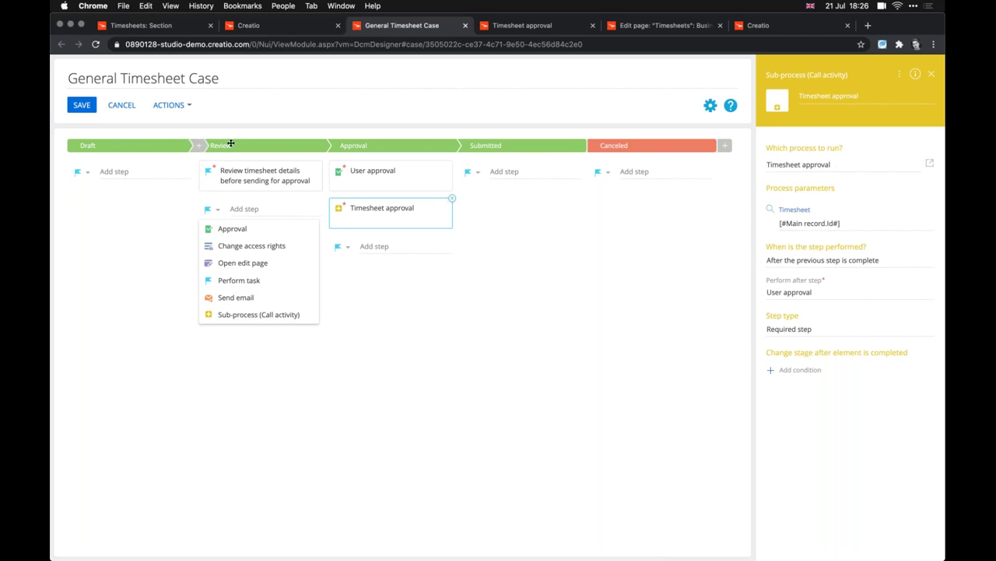
{"action": "left_click", "coordinate": [230, 144]}
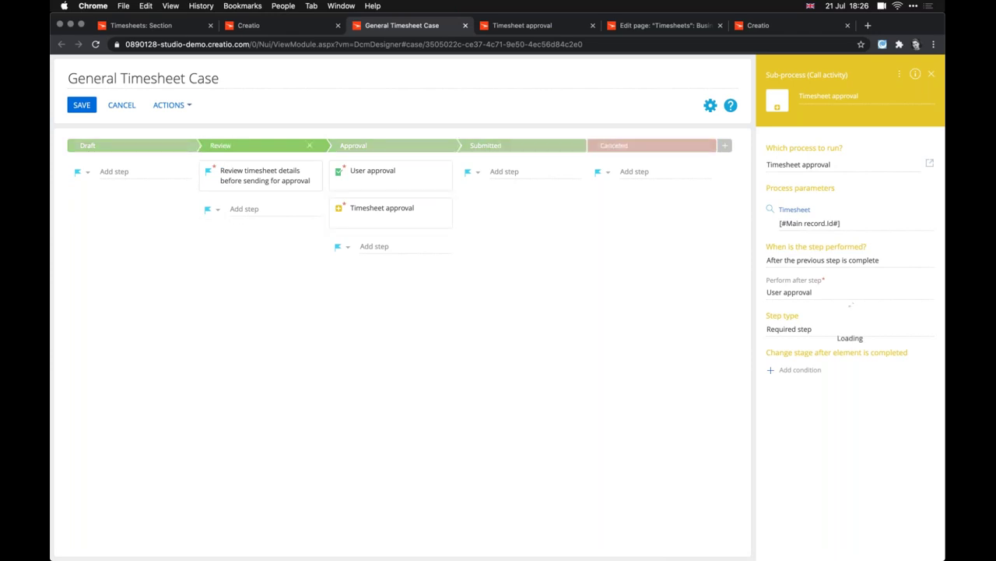
Step: Change the color of the Draft stage to gray
{"action": "left_click", "coordinate": [116, 146]}
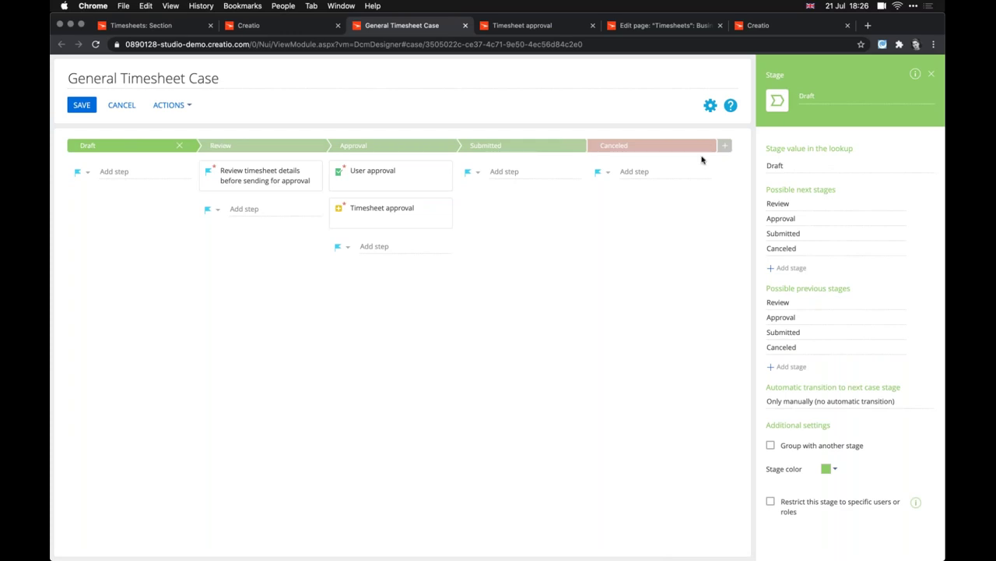
{"action": "left_click", "coordinate": [832, 470]}
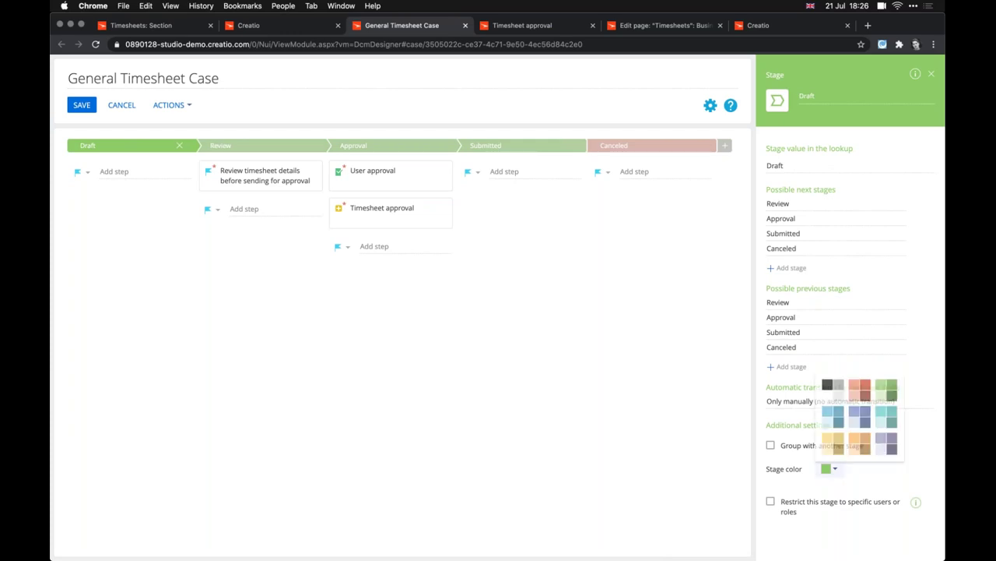
{"action": "left_click", "coordinate": [841, 387]}
{"action": "left_click", "coordinate": [561, 287]}
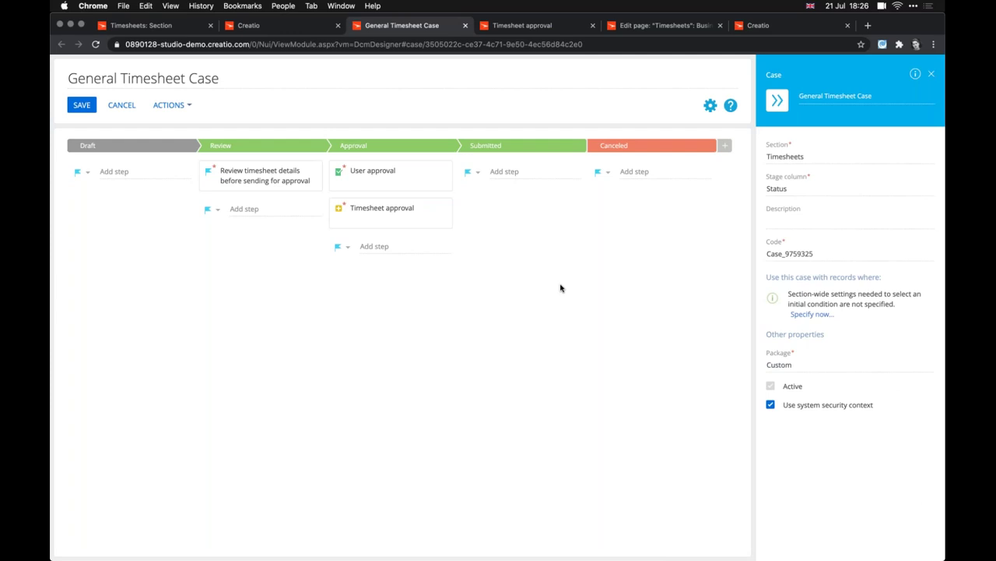
Step: Try to move the Timesheet approval sub-process from the Approval stage to the Review stage, and decline the move
{"action": "left_click_drag", "start_coordinate": [409, 214], "coordinate": [311, 218]}
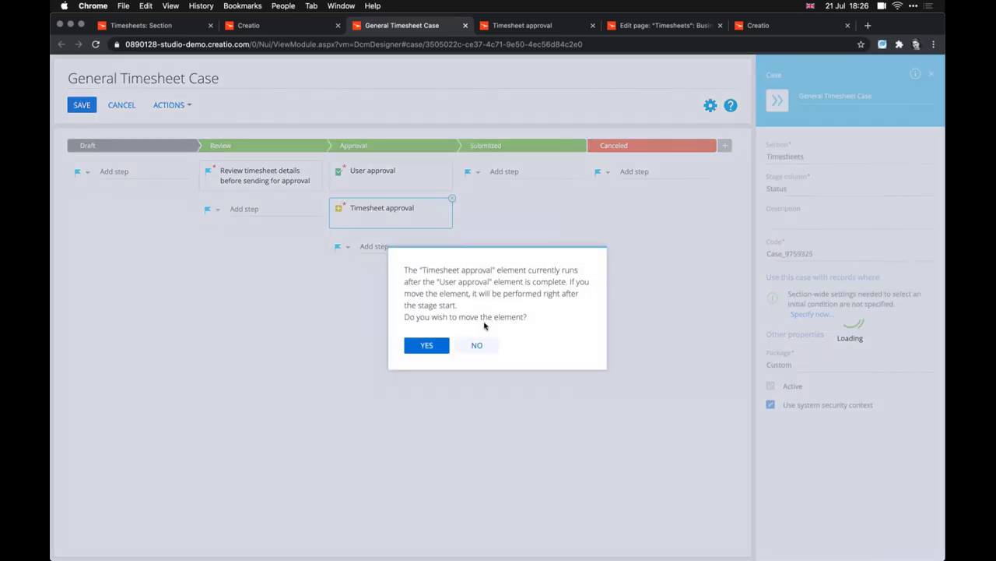
{"action": "left_click", "coordinate": [477, 345]}
Step: Examine the settings of the Review stage's task and the Timesheet approval sub-process, and open the Timesheet approval process diagram
{"action": "mouse_move", "coordinate": [279, 180]}
{"action": "left_mouse_down"}
{"action": "mouse_move", "coordinate": [509, 164]}
{"action": "mouse_move", "coordinate": [280, 163]}
{"action": "left_mouse_up"}
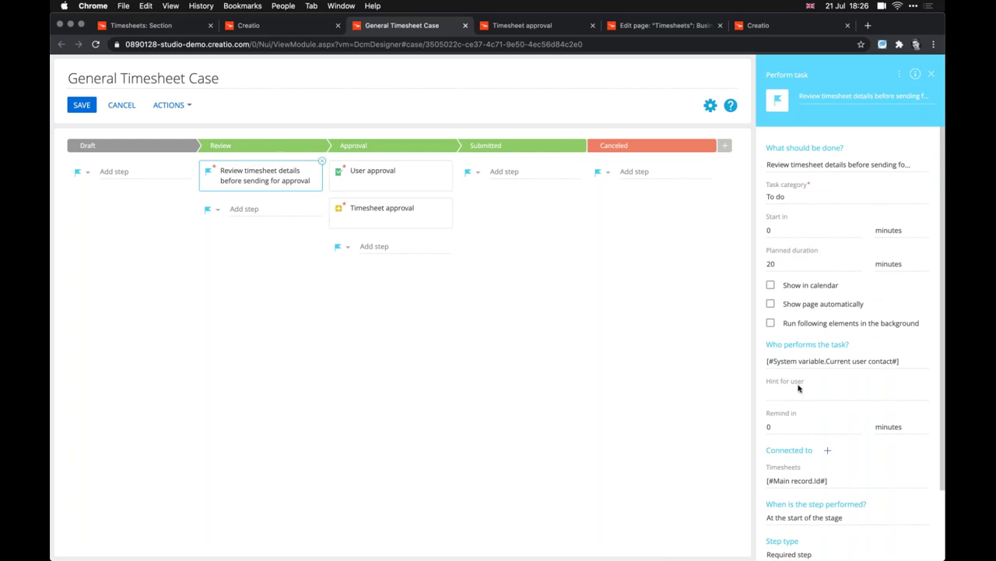
{"action": "scroll", "coordinate": [811, 387], "scroll_direction": "down", "scroll_amount": 2}
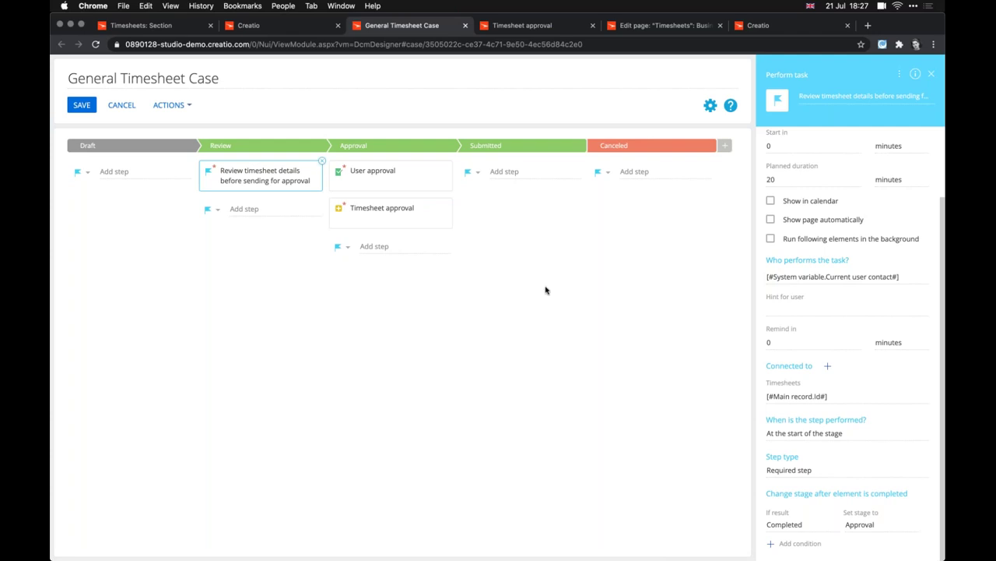
{"action": "left_click", "coordinate": [393, 217]}
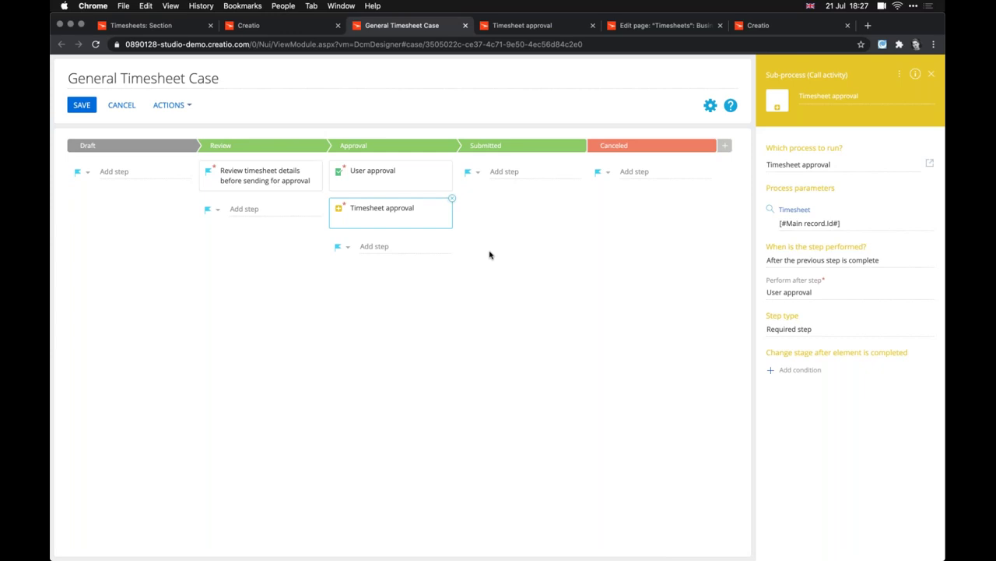
{"action": "left_click", "coordinate": [518, 24]}
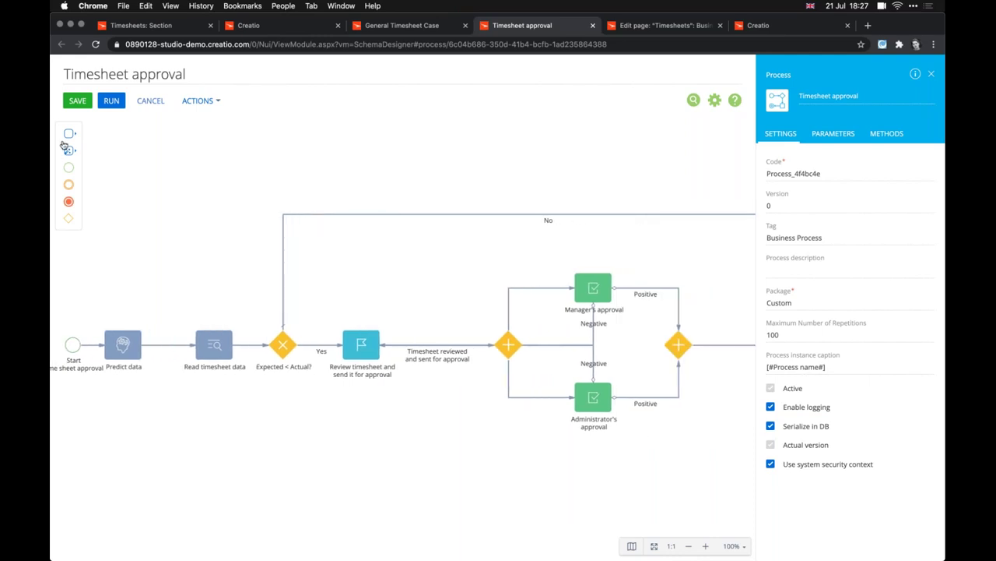
Step: Add a Perform task element on the No flow above the Expected < Actual? gateway and open its settings
{"action": "left_click_drag", "start_coordinate": [389, 224], "coordinate": [285, 283]}
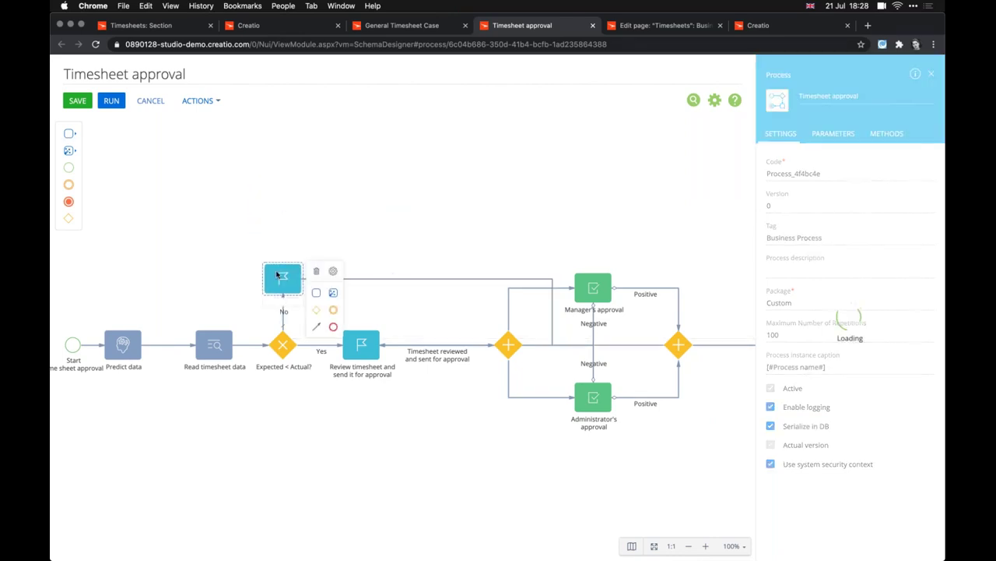
{"action": "left_click_drag", "start_coordinate": [282, 278], "coordinate": [283, 211]}
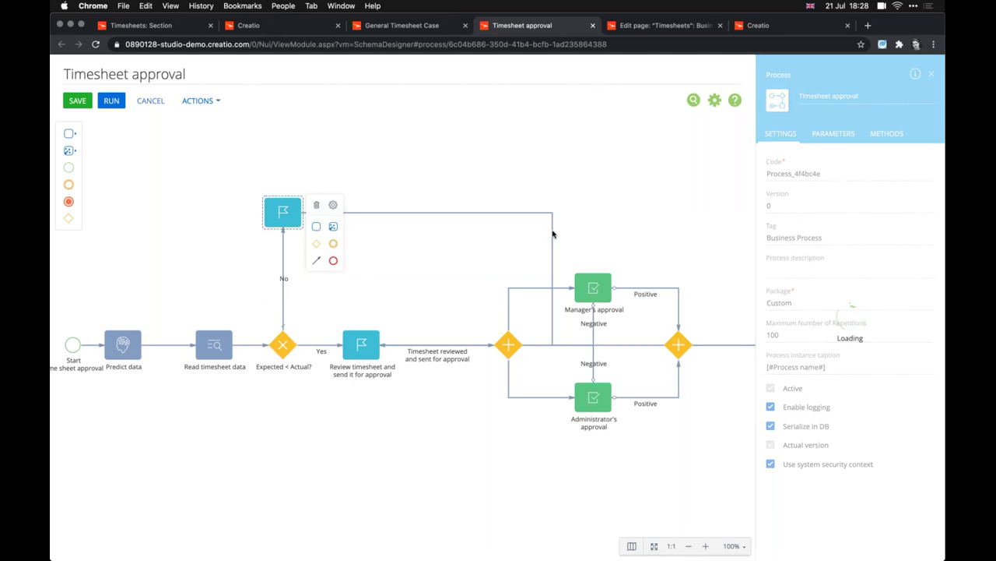
{"action": "left_click", "coordinate": [548, 237]}
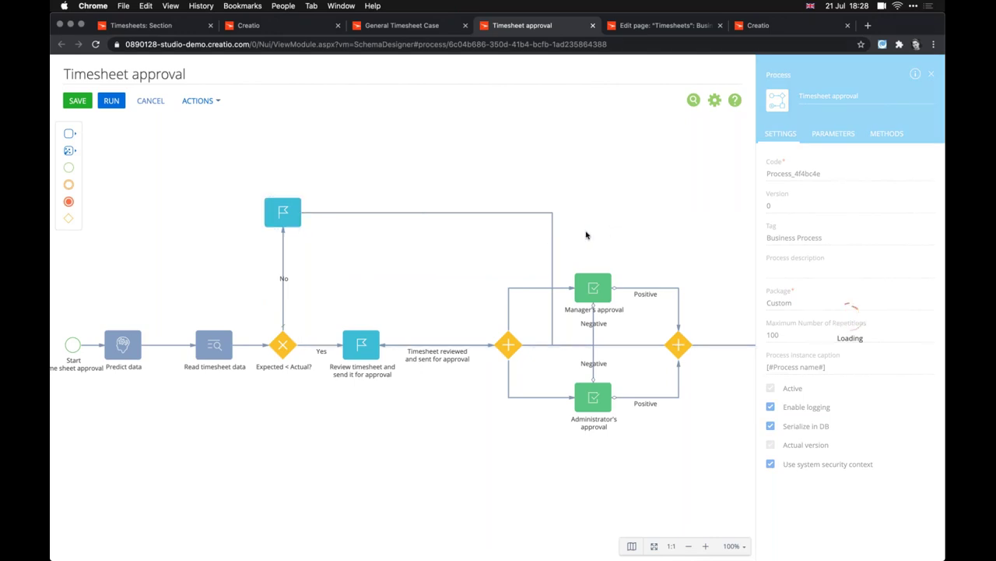
{"action": "left_click", "coordinate": [300, 206]}
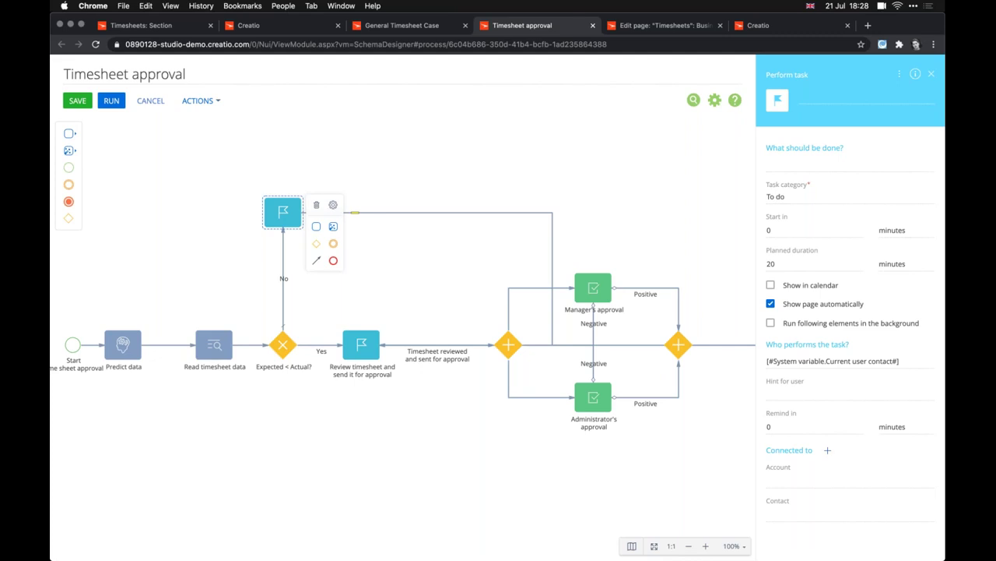
Step: Add a Call web service element after the new task on the No flow, using service atlassian.creatio.com and method Log timesheet
{"action": "mouse_move", "coordinate": [68, 136]}
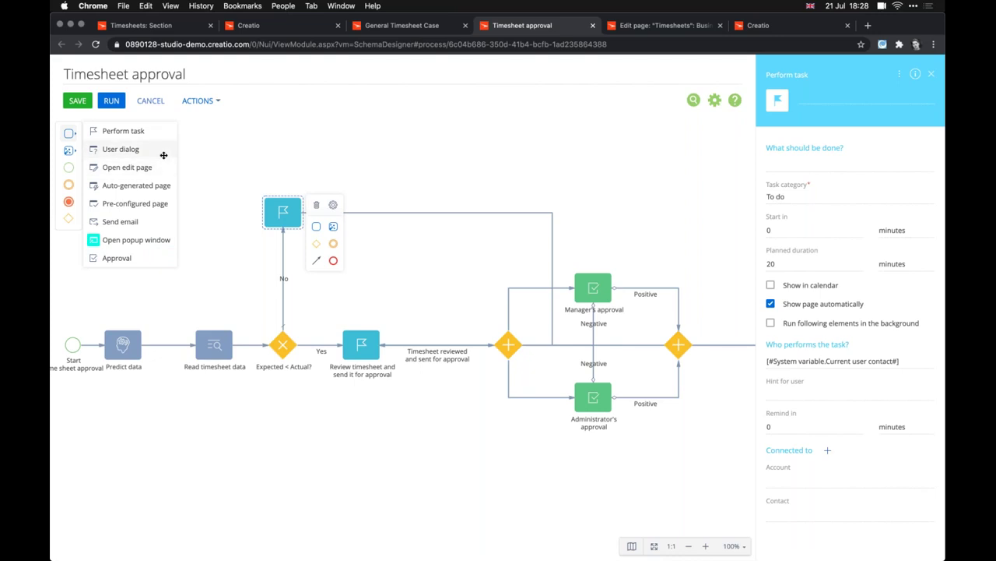
{"action": "left_click", "coordinate": [70, 156]}
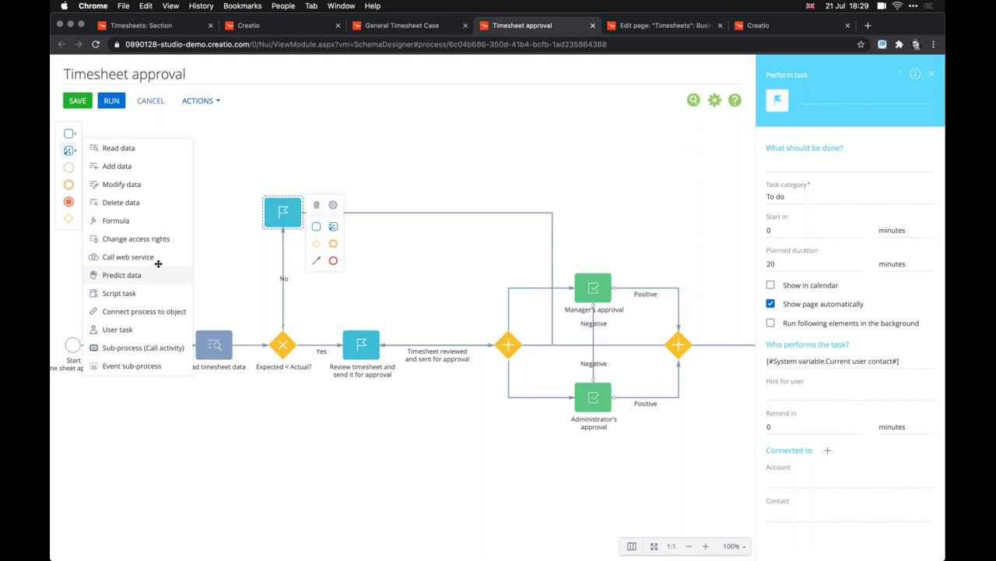
{"action": "left_click_drag", "start_coordinate": [427, 232], "coordinate": [374, 215]}
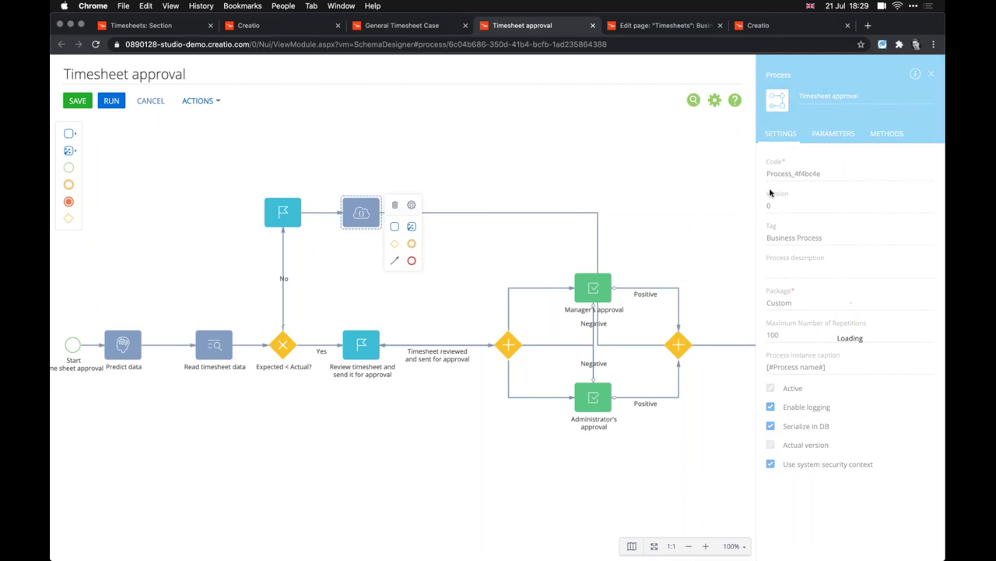
{"action": "left_click", "coordinate": [790, 164]}
{"action": "left_click", "coordinate": [823, 178]}
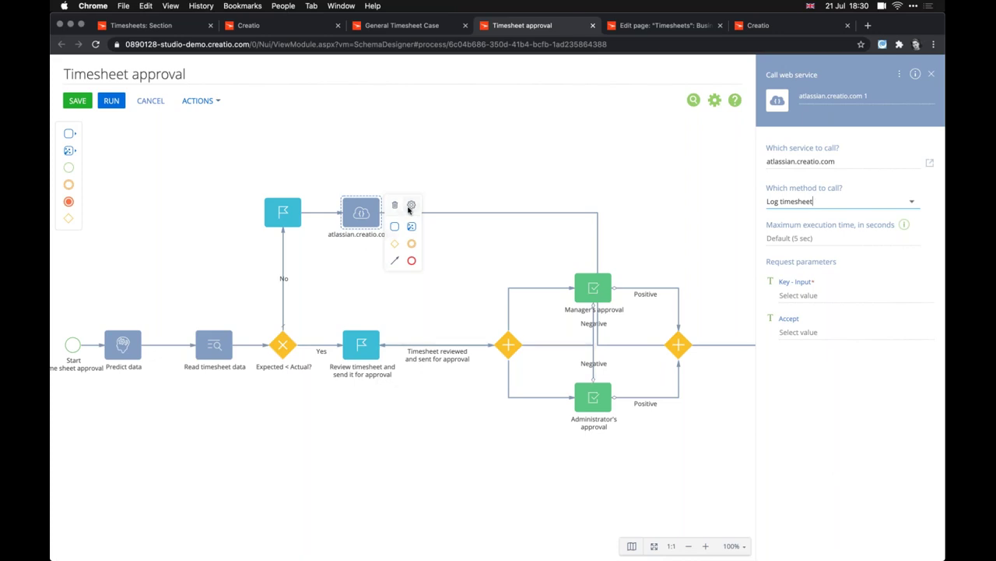
Step: Examine the settings of the Predict data and Manager's approval elements and the actions available for the process
{"action": "left_click", "coordinate": [108, 353]}
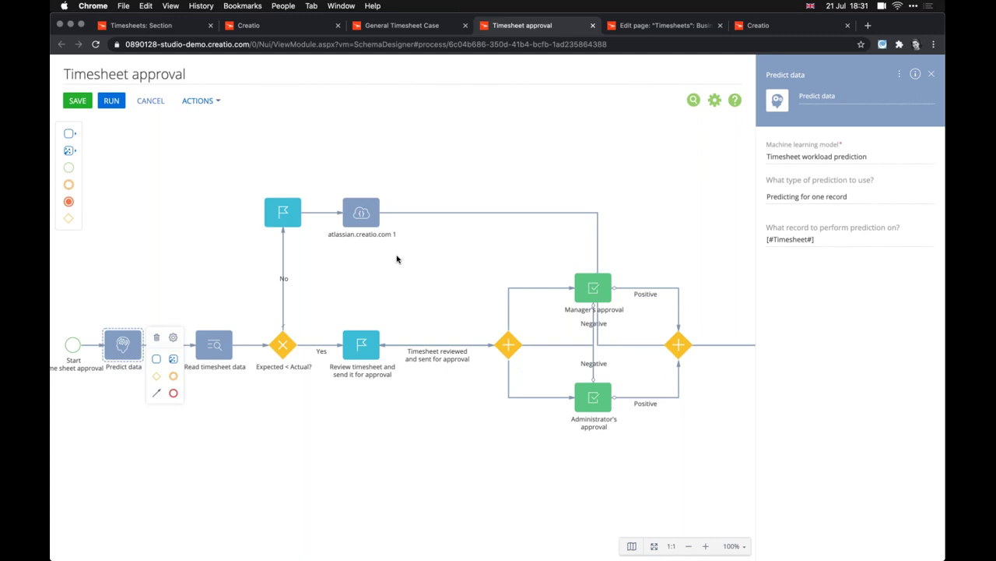
{"action": "scroll", "coordinate": [397, 259], "scroll_direction": "right", "scroll_amount": 5}
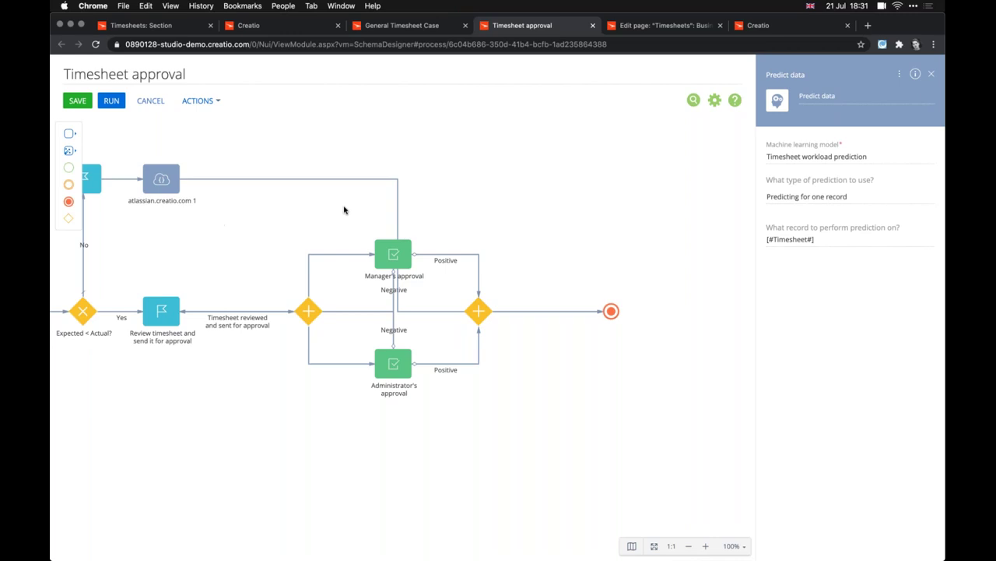
{"action": "left_click", "coordinate": [399, 259]}
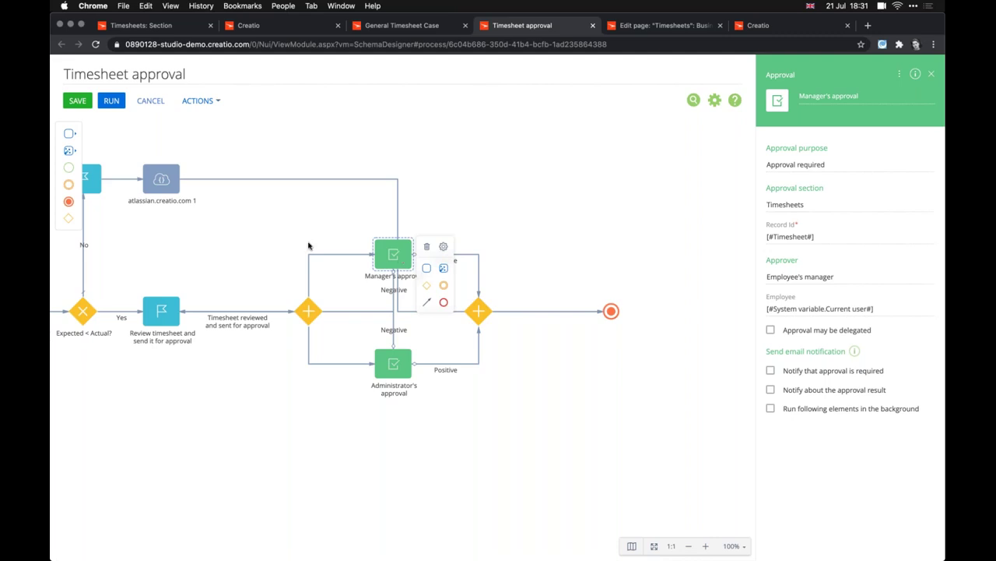
{"action": "scroll", "coordinate": [317, 278], "scroll_direction": "left", "scroll_amount": 3}
{"action": "scroll", "coordinate": [318, 278], "scroll_direction": "up", "scroll_amount": 1}
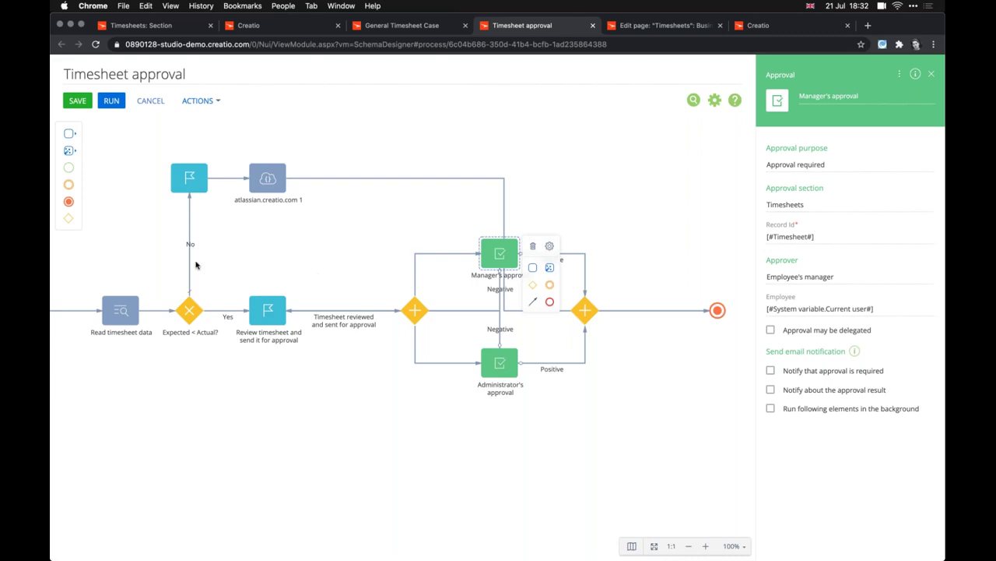
{"action": "left_click", "coordinate": [201, 102]}
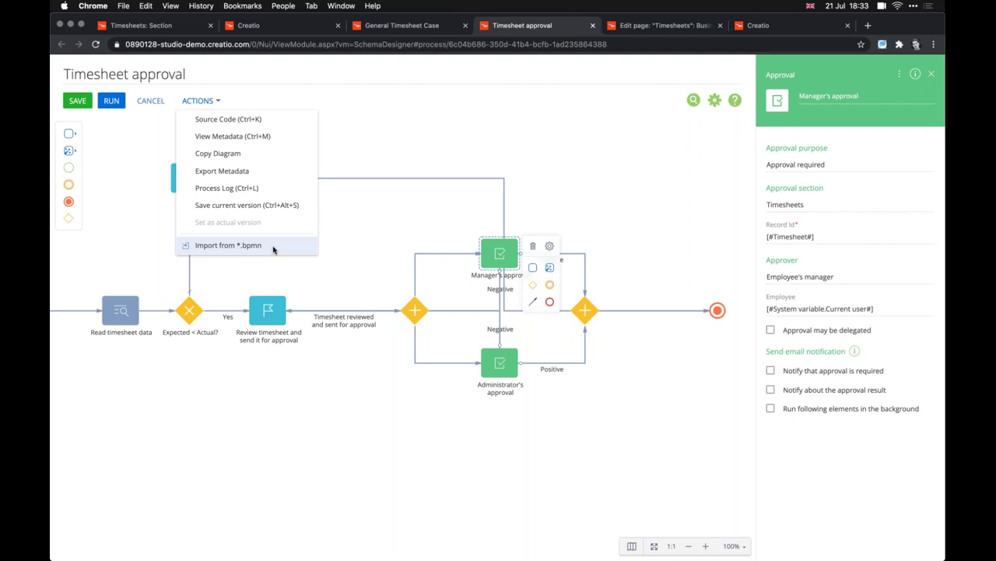
{"action": "left_click", "coordinate": [372, 211]}
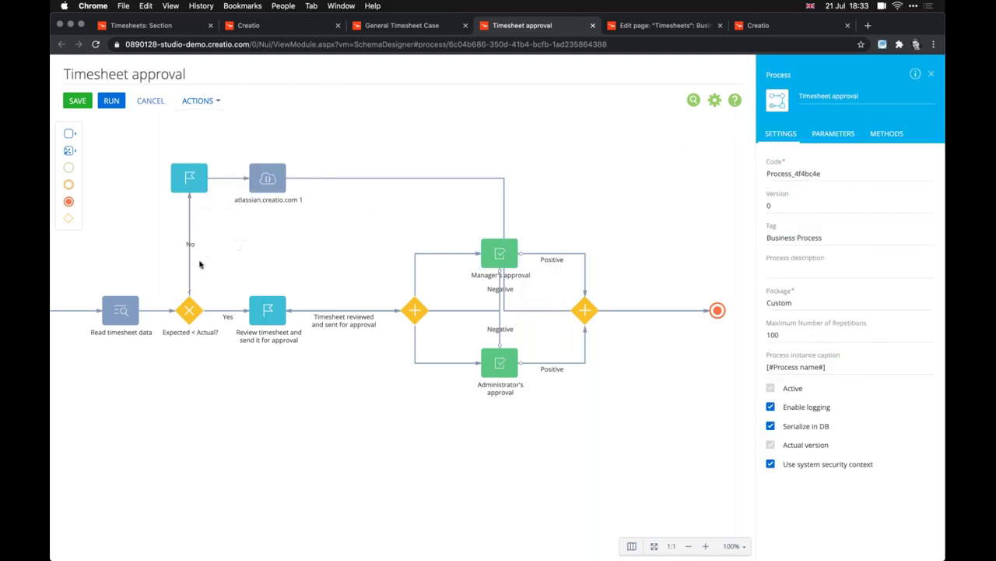
Step: Inspect the condition formula of the Yes flow and close it without saving
{"action": "left_click", "coordinate": [221, 312]}
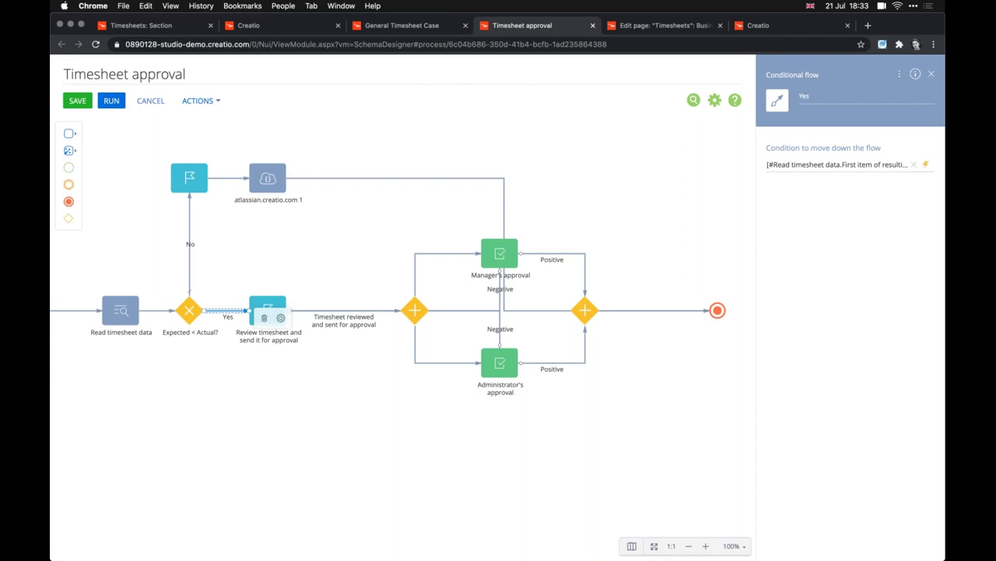
{"action": "left_click", "coordinate": [906, 165]}
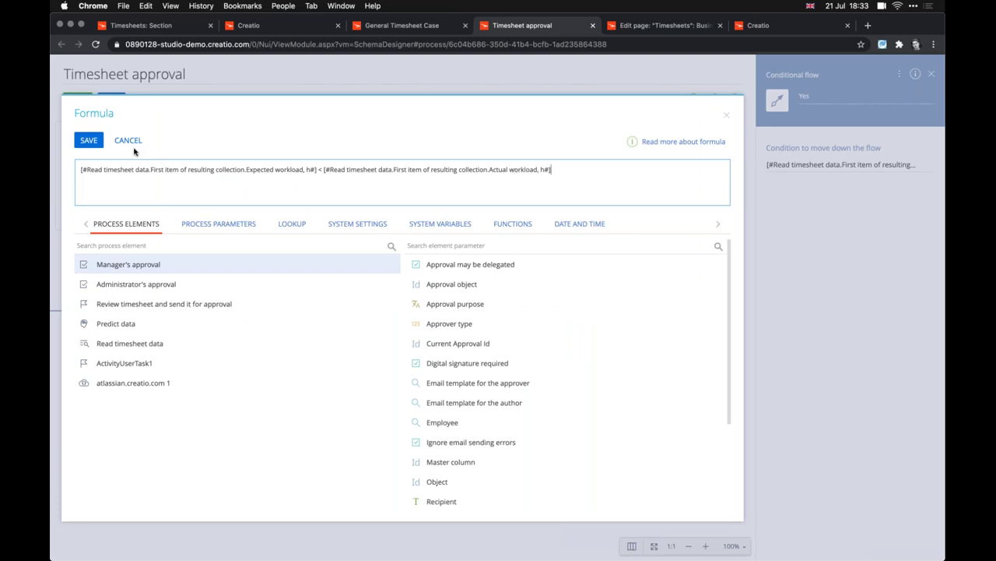
{"action": "left_click", "coordinate": [128, 141]}
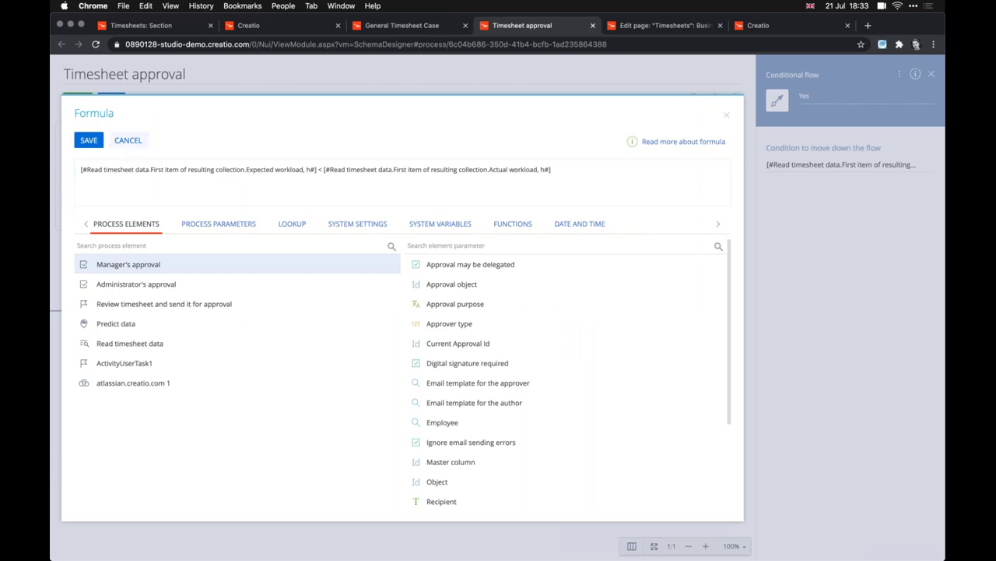
Step: Open the Timesheets page business rule that makes the Actual workload, h field required
{"action": "left_click", "coordinate": [654, 25]}
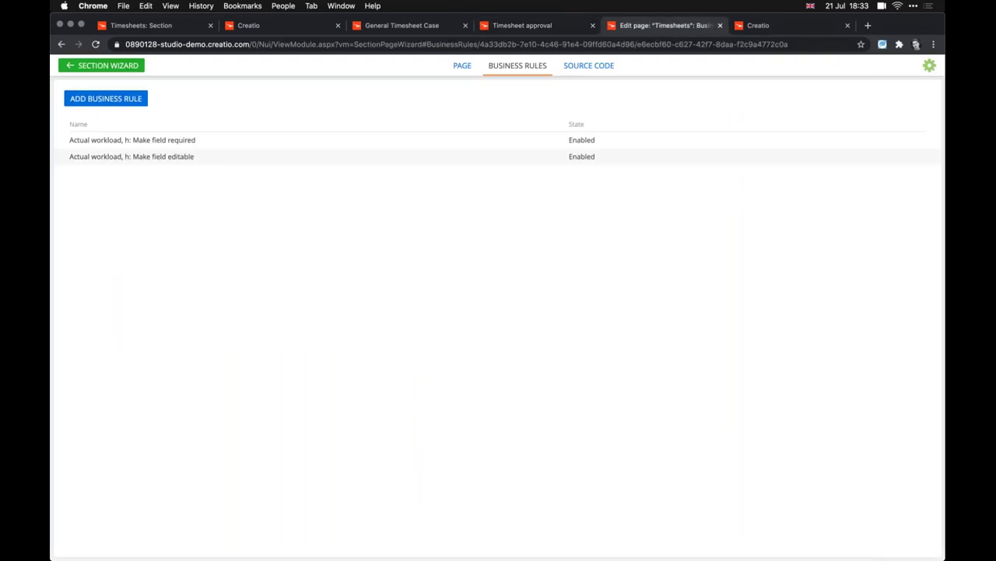
{"action": "left_click", "coordinate": [332, 147]}
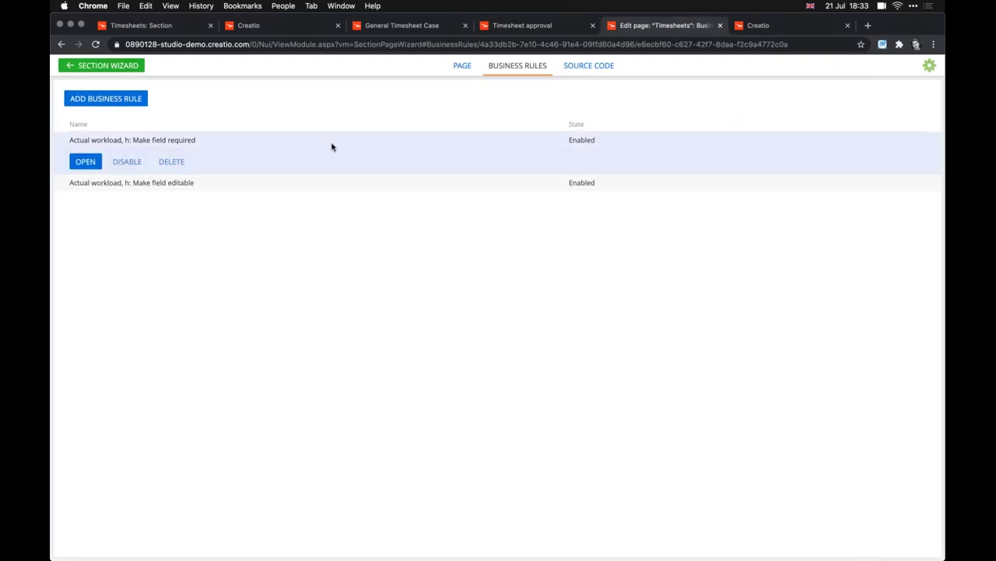
{"action": "left_click", "coordinate": [82, 163]}
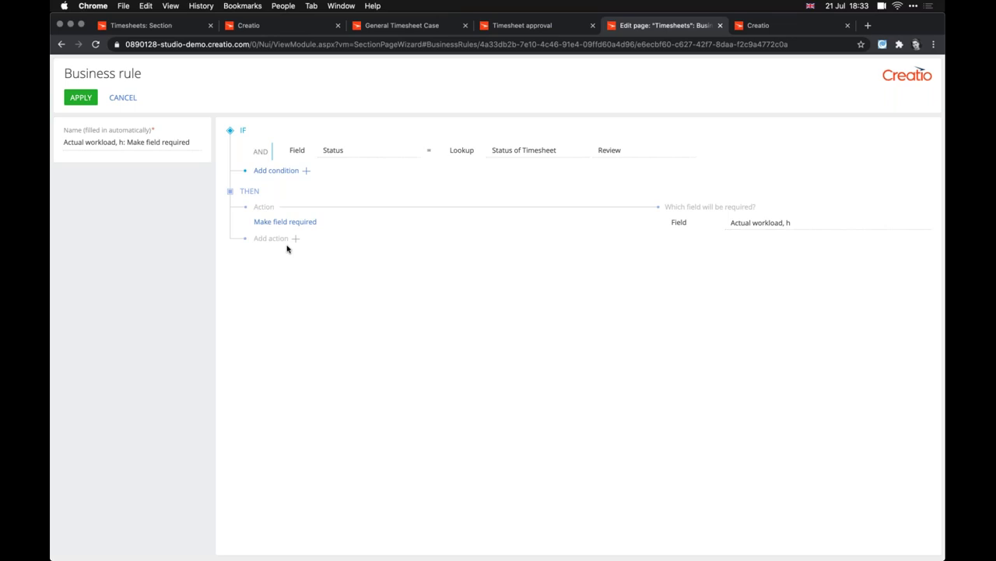
Step: Try adding a second field condition and replacing the Make field required action in the business rule, and discard the changes
{"action": "left_click", "coordinate": [308, 170]}
{"action": "left_click", "coordinate": [332, 170]}
{"action": "left_click", "coordinate": [335, 170]}
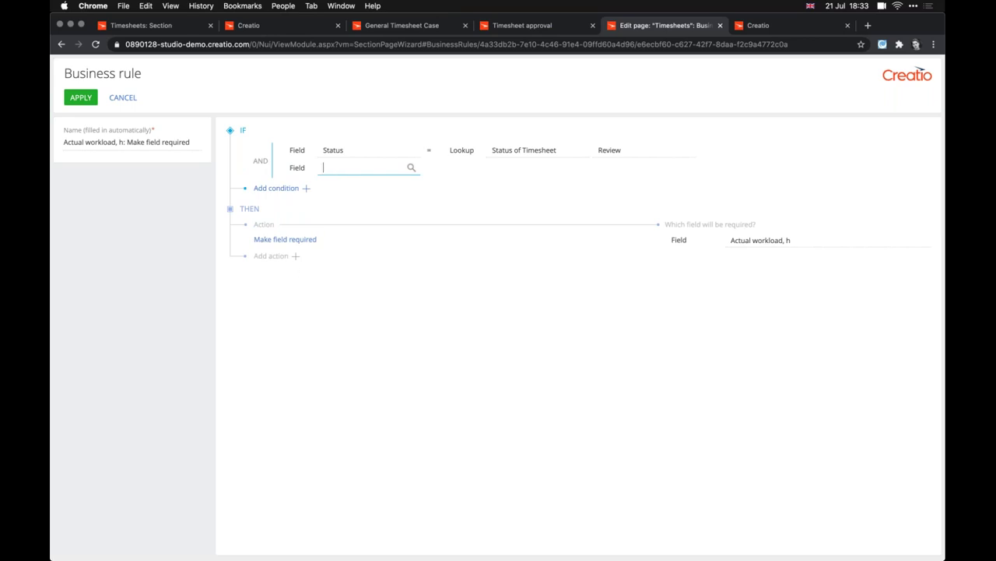
{"action": "left_click", "coordinate": [327, 239]}
{"action": "left_click", "coordinate": [297, 224]}
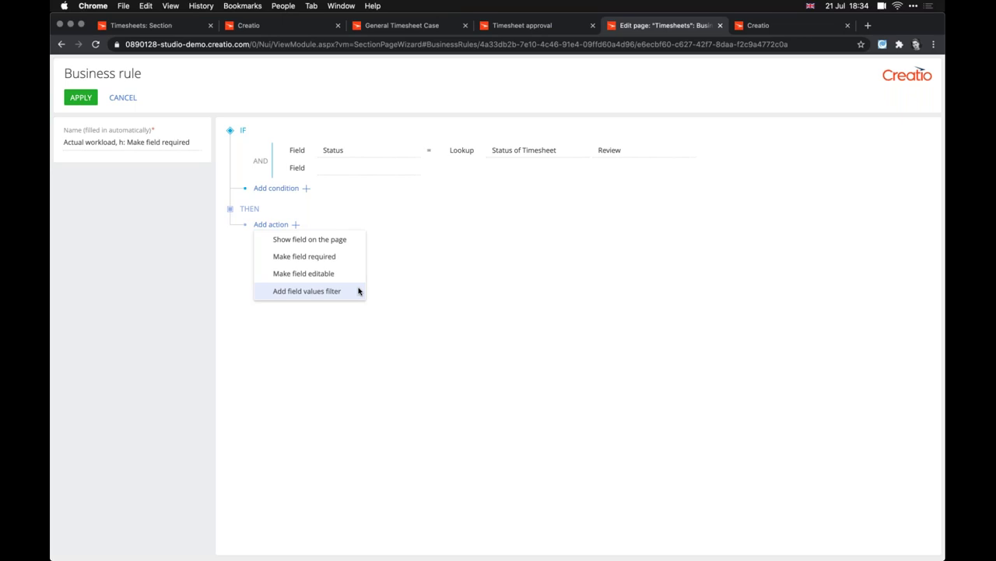
{"action": "left_click", "coordinate": [129, 98]}
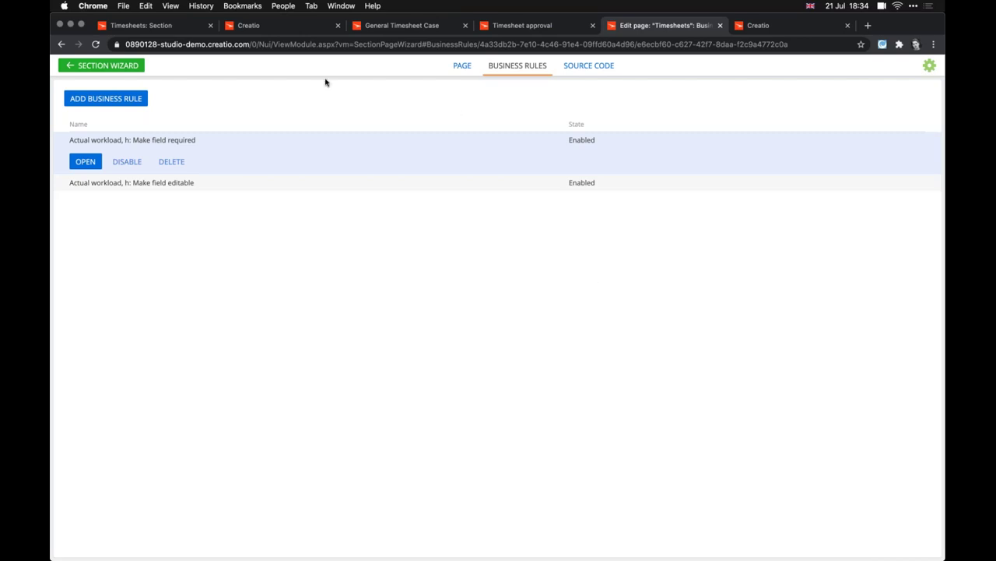
Step: Review the Timesheets edit page's layout, source code and list of business rules
{"action": "left_click", "coordinate": [125, 31]}
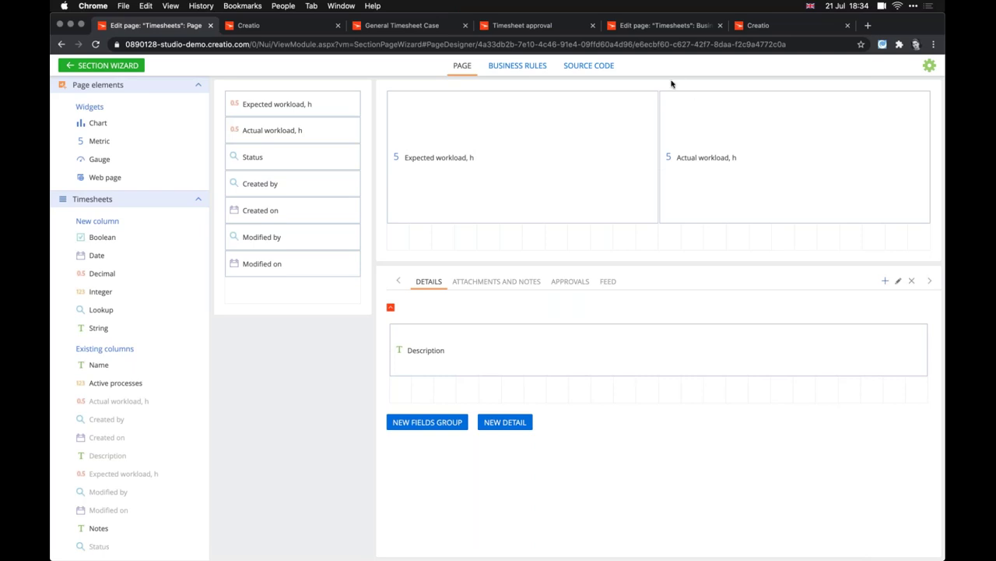
{"action": "left_click", "coordinate": [629, 24]}
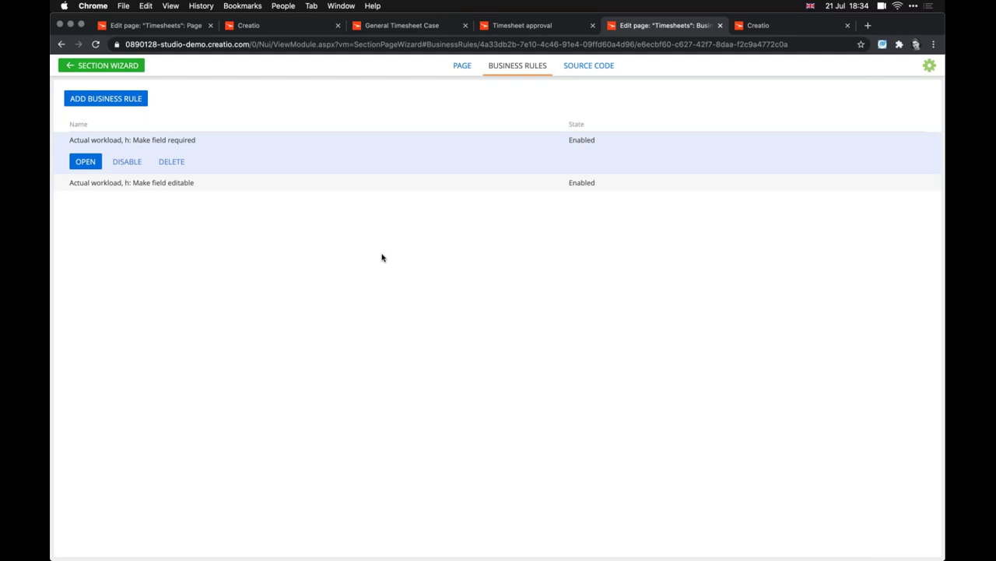
{"action": "left_click", "coordinate": [596, 68]}
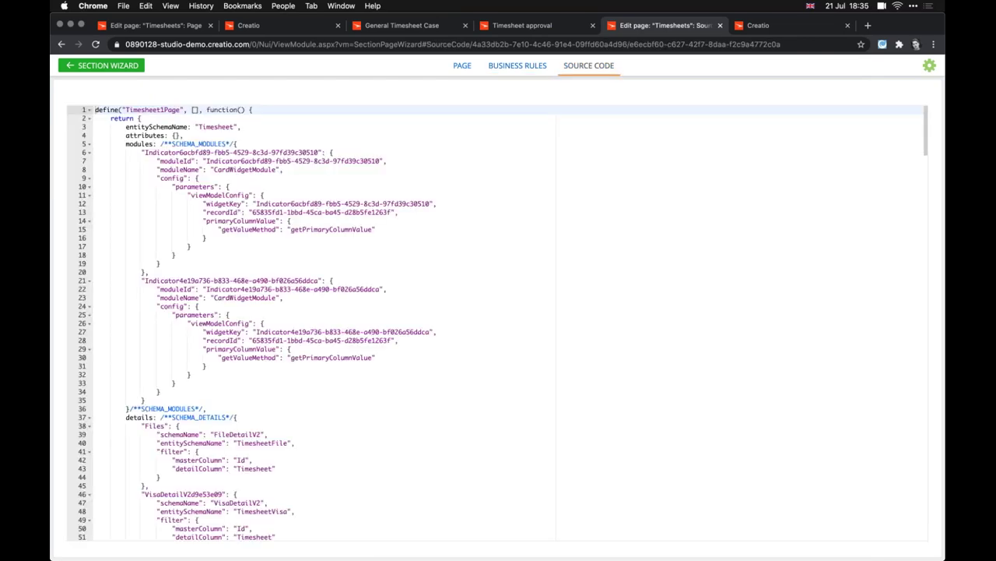
{"action": "scroll", "coordinate": [311, 319], "scroll_direction": "down", "scroll_amount": 10}
{"action": "scroll", "coordinate": [312, 319], "scroll_direction": "up", "scroll_amount": 10}
{"action": "left_click", "coordinate": [506, 70]}
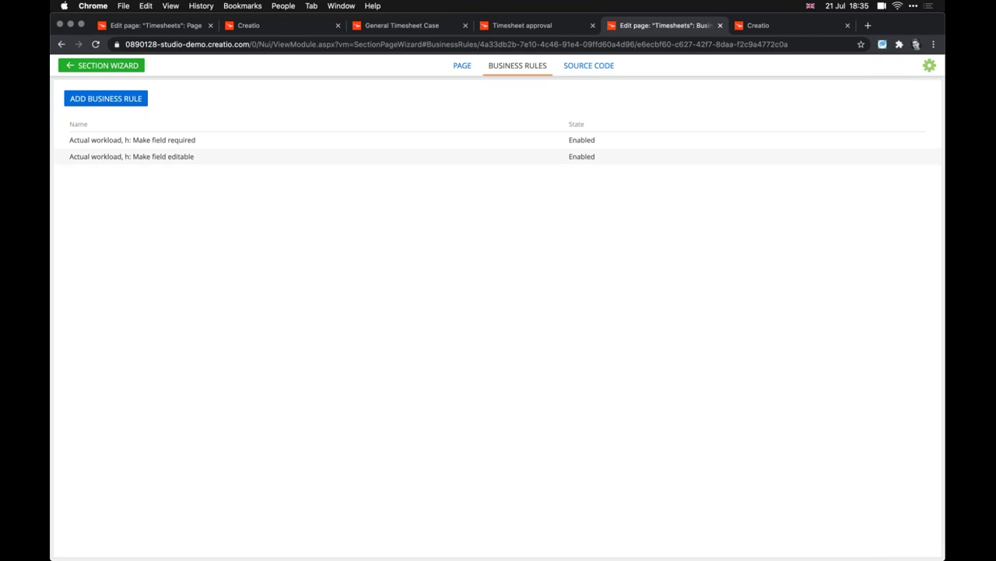
{"action": "left_click", "coordinate": [165, 26]}
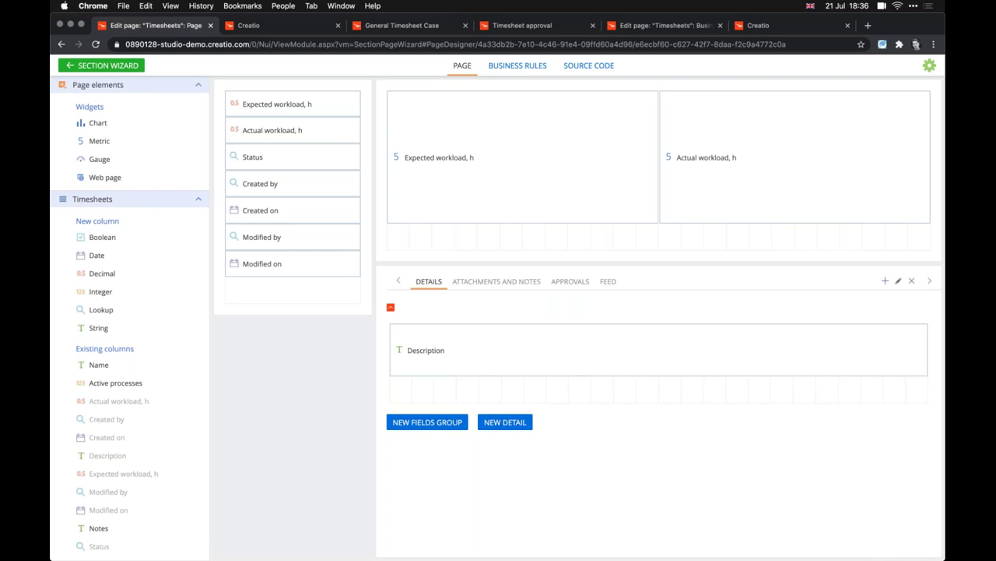
Step: Switch to the Timesheet summary screen dashboard and open the setup of its Timesheets by reporter chart
{"action": "left_click", "coordinate": [794, 26]}
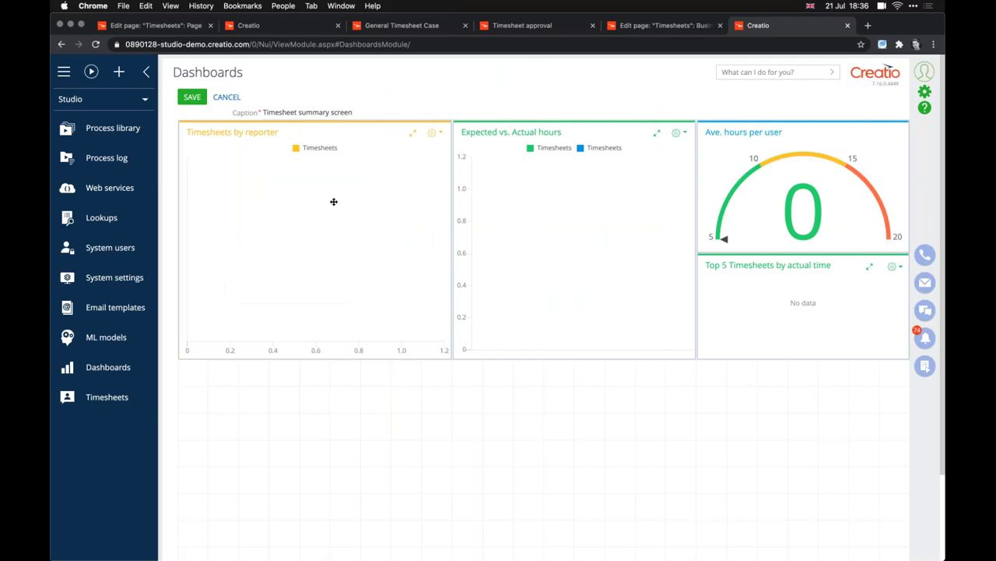
{"action": "left_click_drag", "start_coordinate": [333, 203], "coordinate": [329, 211]}
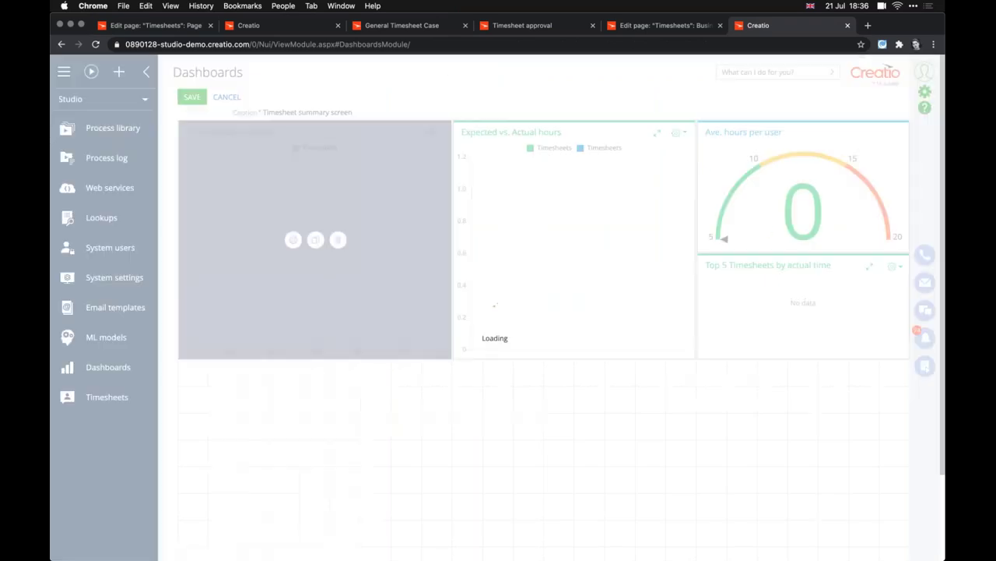
{"action": "left_click", "coordinate": [292, 239]}
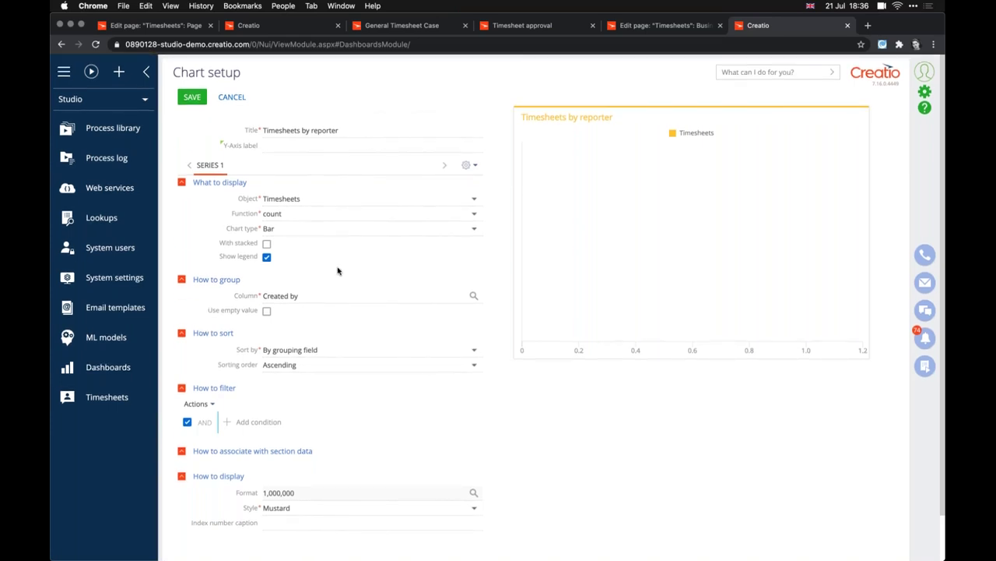
Step: Examine the chart's object, function and chart type options, and close the setup without saving
{"action": "left_click", "coordinate": [344, 198]}
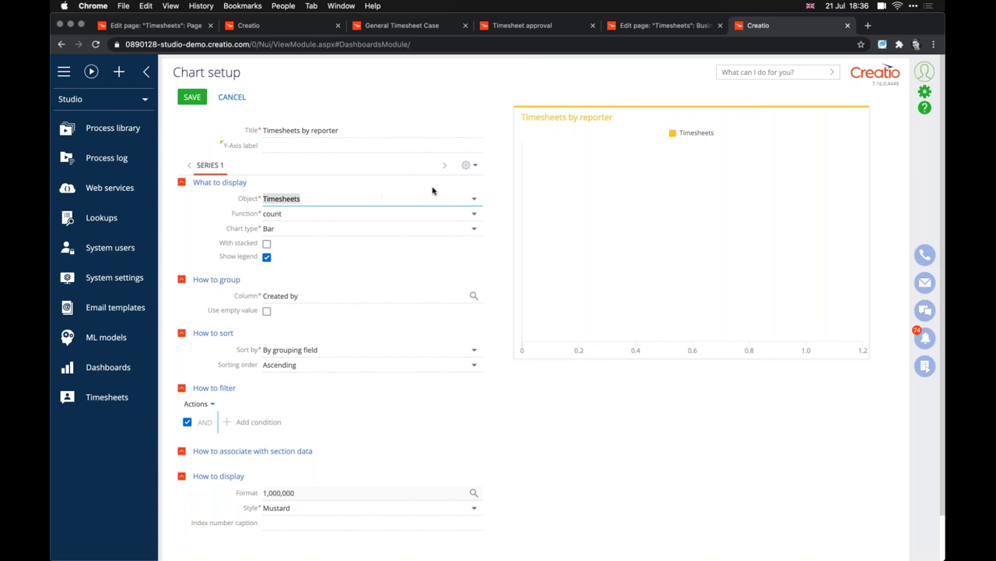
{"action": "left_click", "coordinate": [473, 200]}
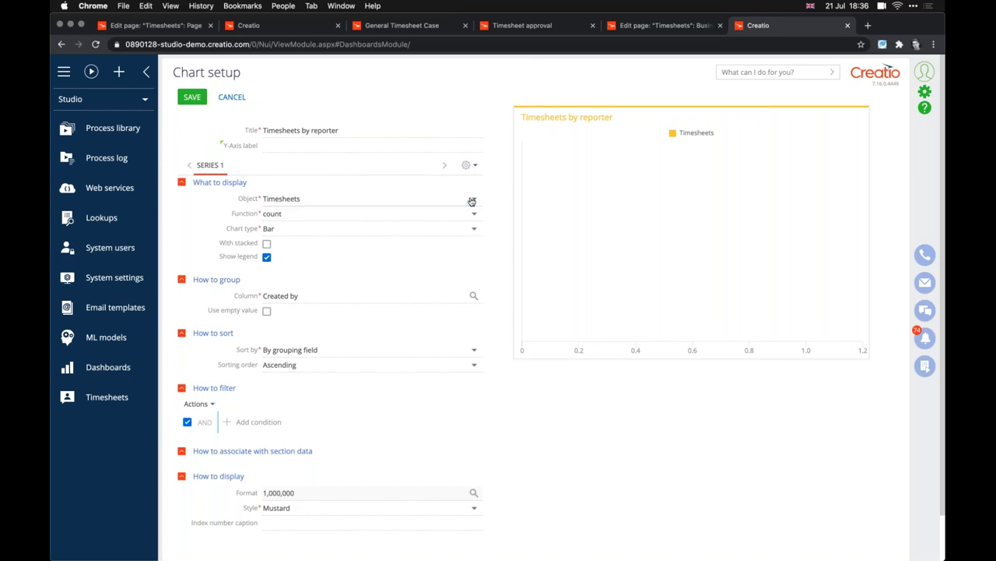
{"action": "left_click", "coordinate": [472, 202]}
{"action": "left_click", "coordinate": [189, 207]}
{"action": "left_click", "coordinate": [290, 214]}
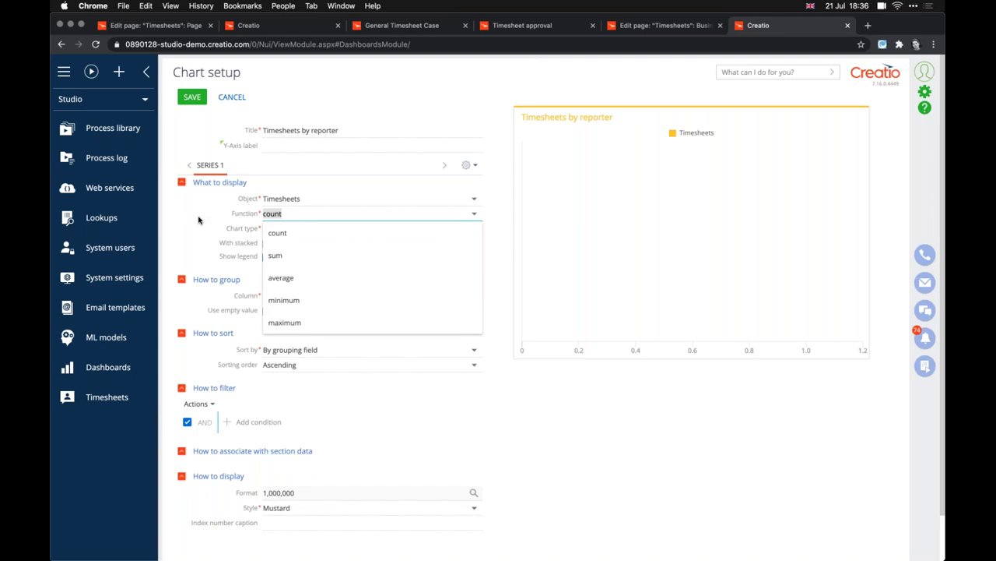
{"action": "left_click", "coordinate": [313, 217]}
{"action": "left_click", "coordinate": [317, 228]}
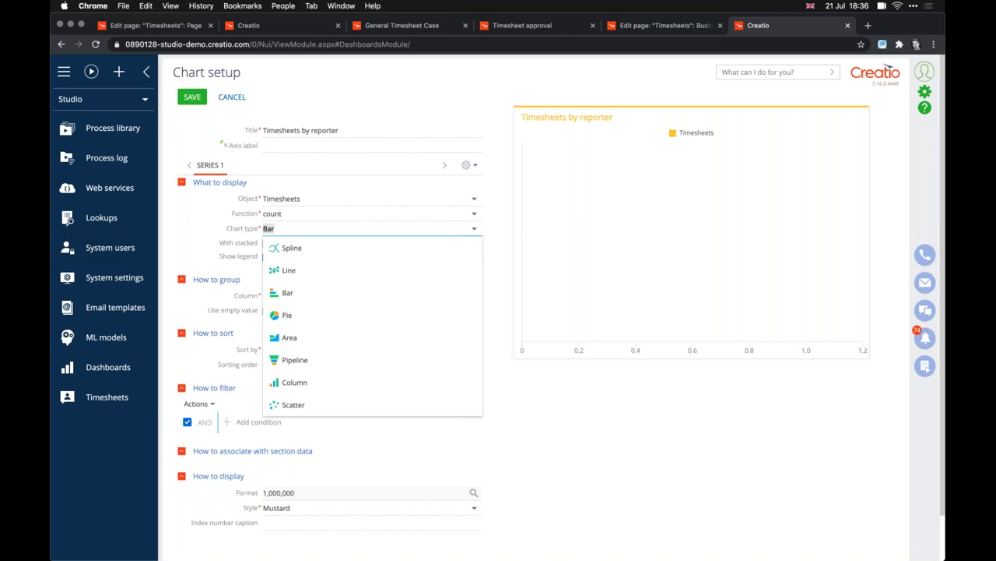
{"action": "key", "text": "Escape"}
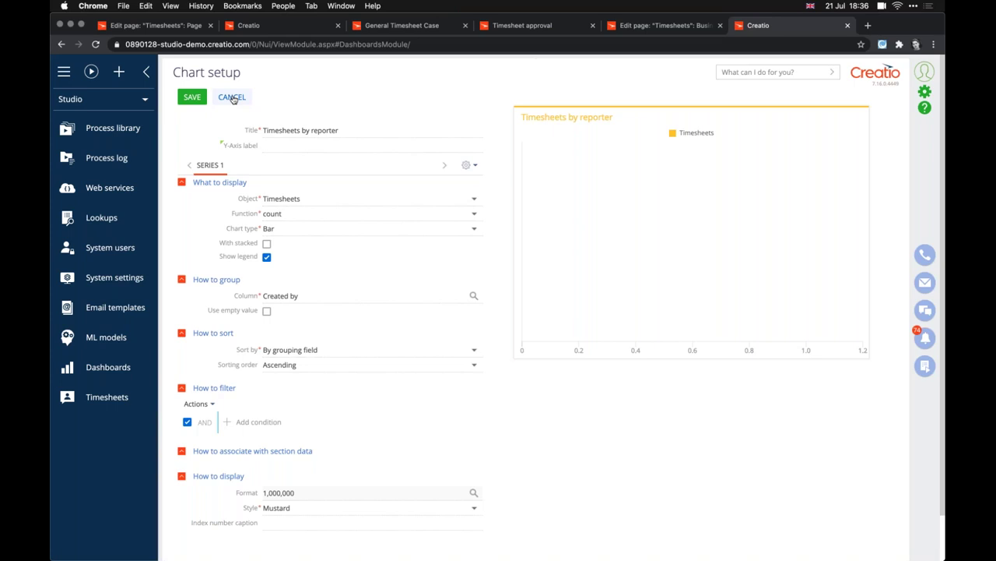
{"action": "left_click", "coordinate": [232, 97]}
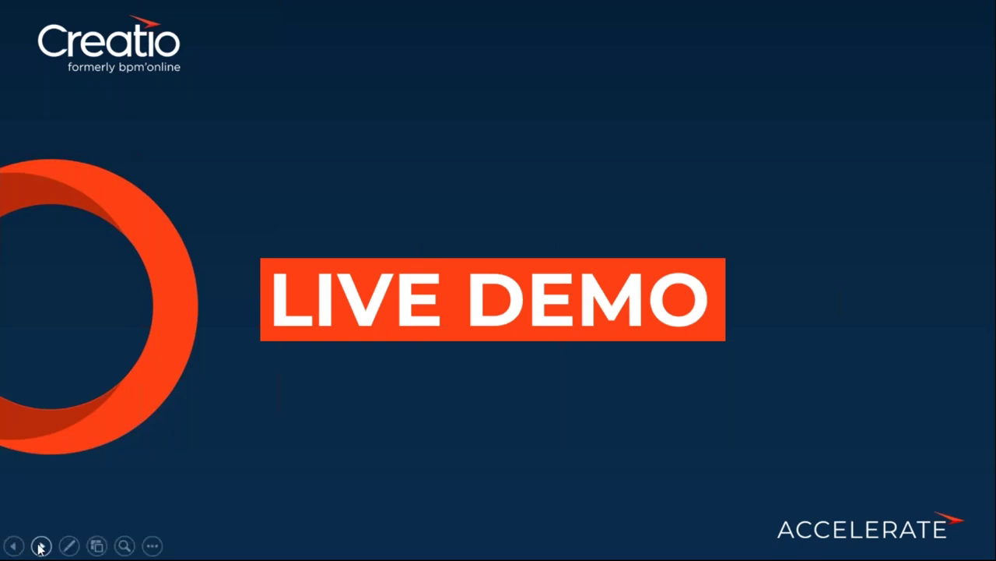
{"action": "left_click", "coordinate": [41, 546]}
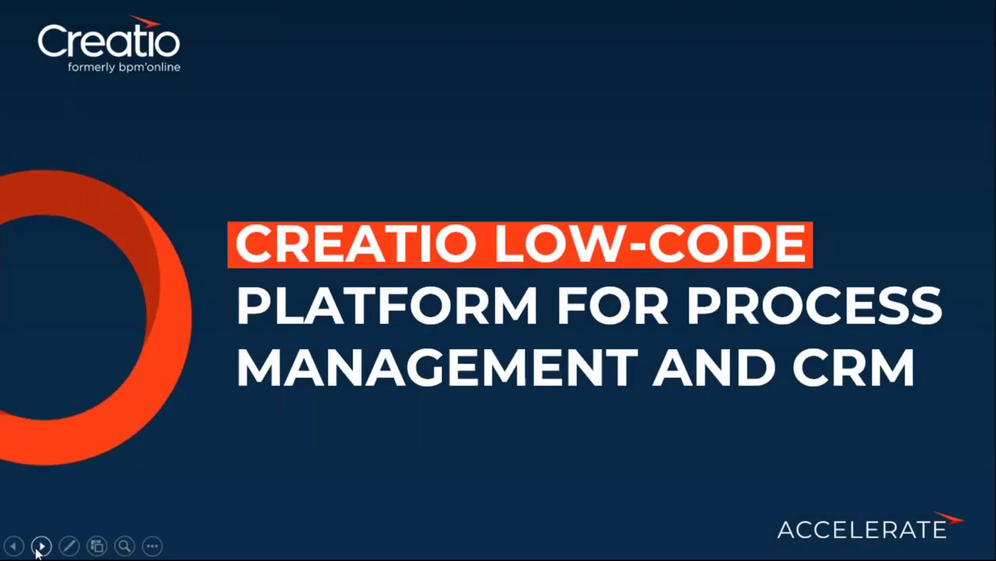